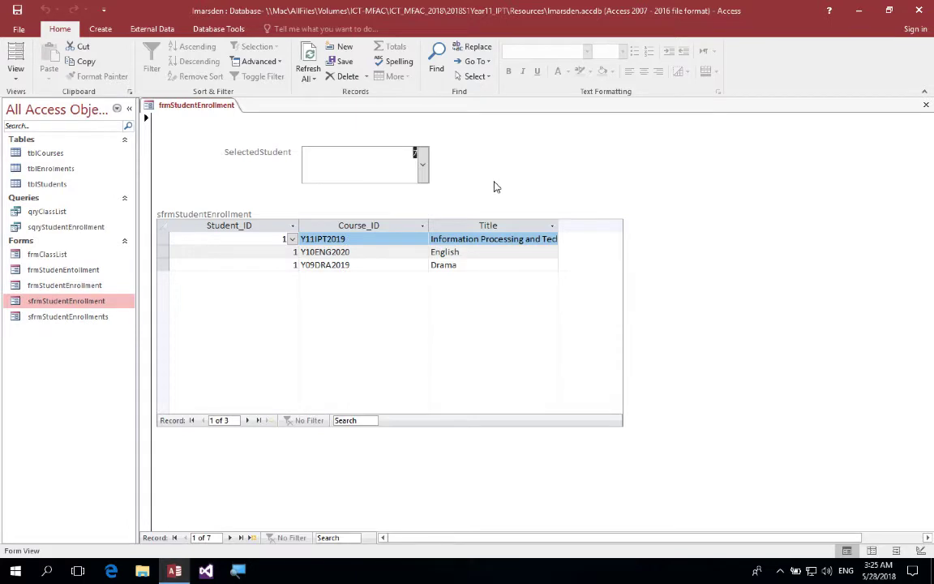
Test the SelectedStudent combo box by choosing student 3, then student 1.
left_click(422, 164)
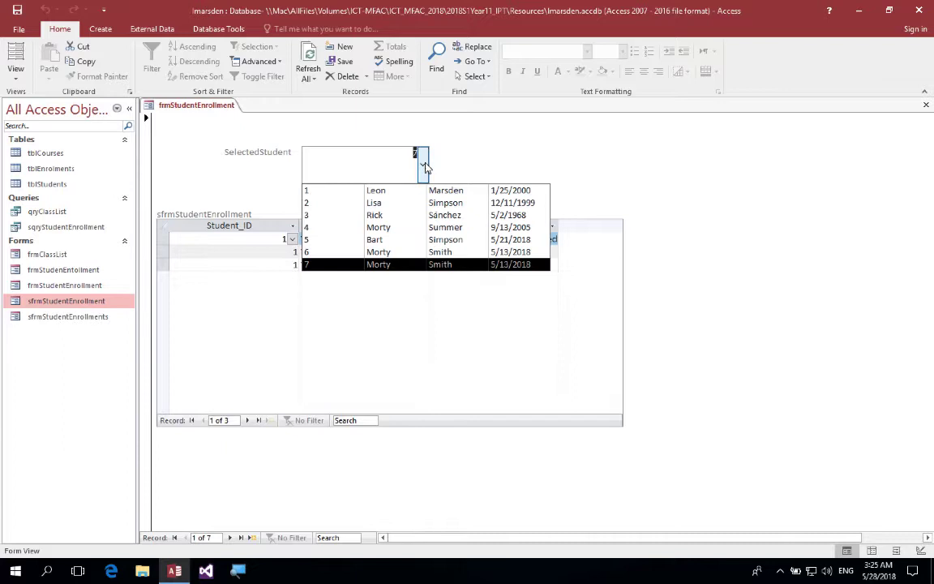
left_click(411, 217)
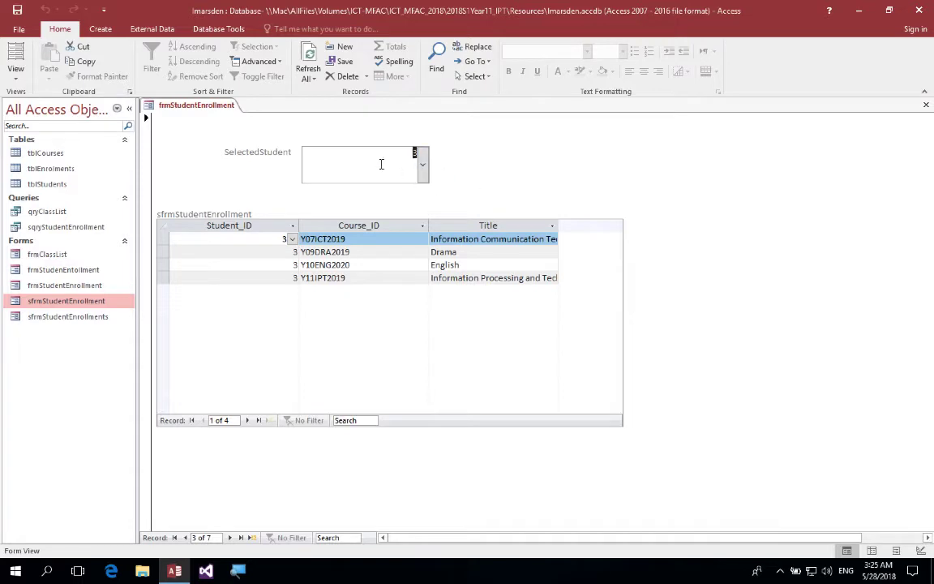
left_click(421, 162)
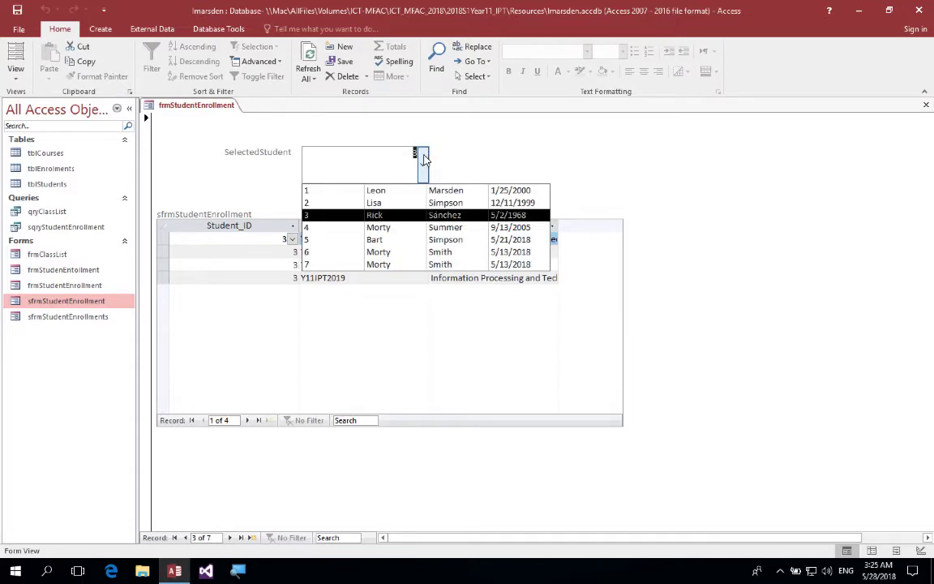
left_click(440, 191)
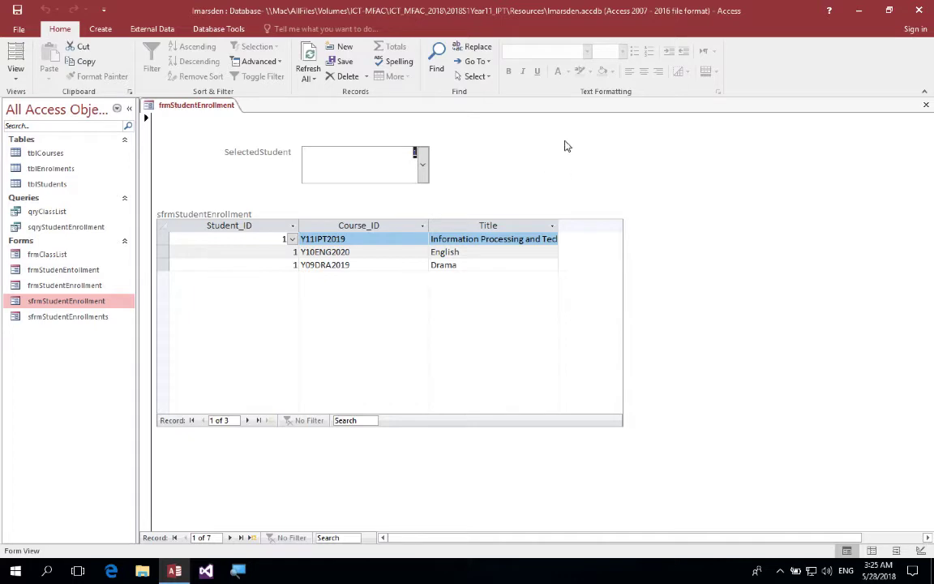
Start the Form Wizard on tblStudents and add First_Name, Last_Name and Student_ID.
left_click(80, 186)
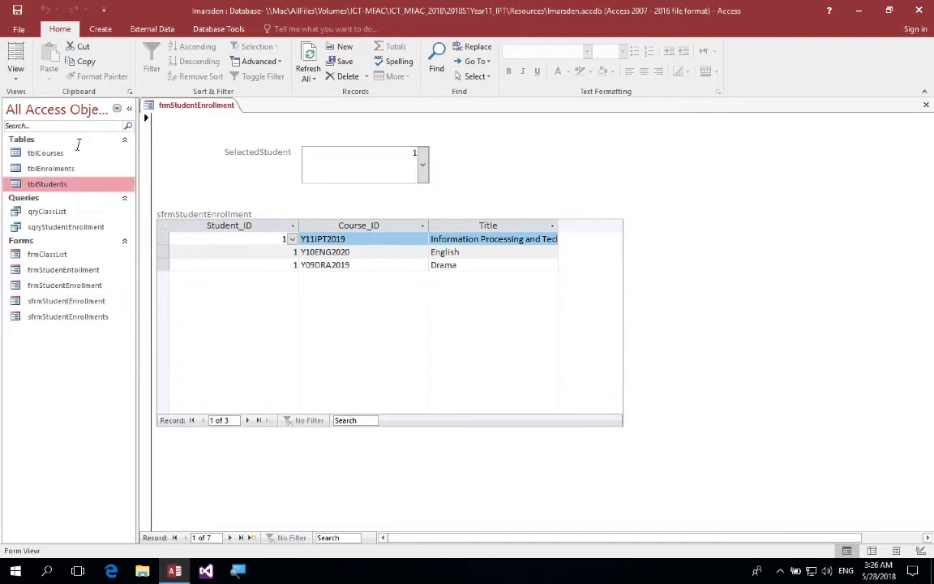
left_click(108, 30)
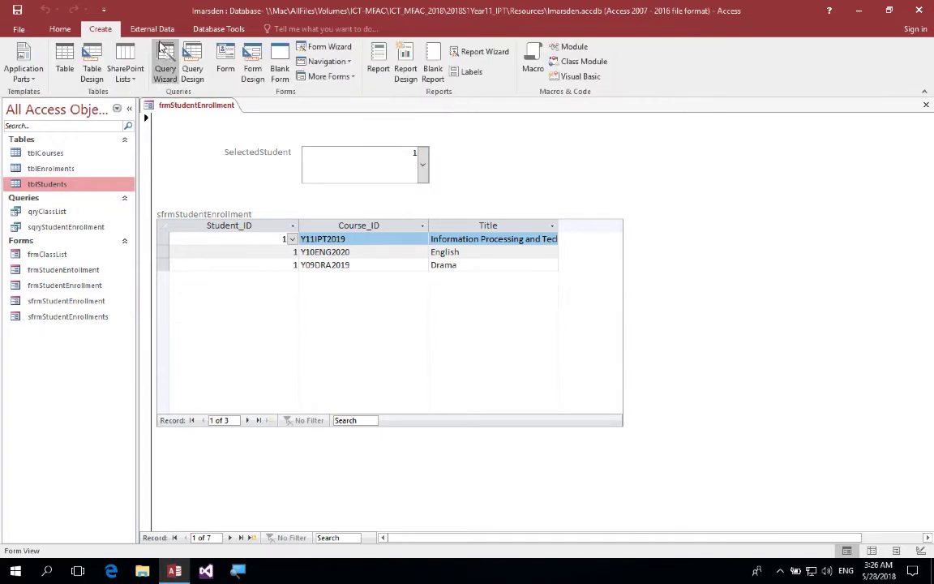
left_click(327, 48)
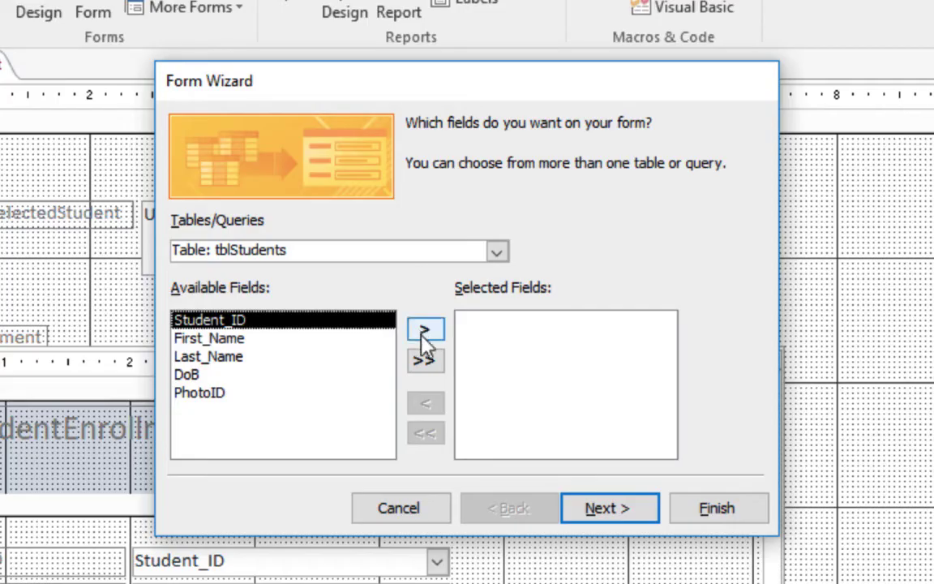
double_click(308, 342)
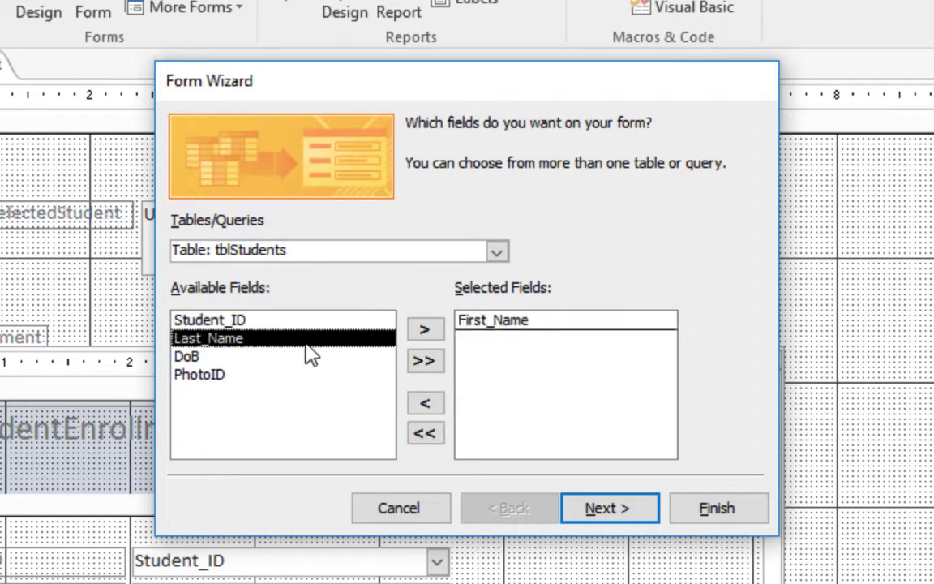
double_click(308, 344)
double_click(312, 324)
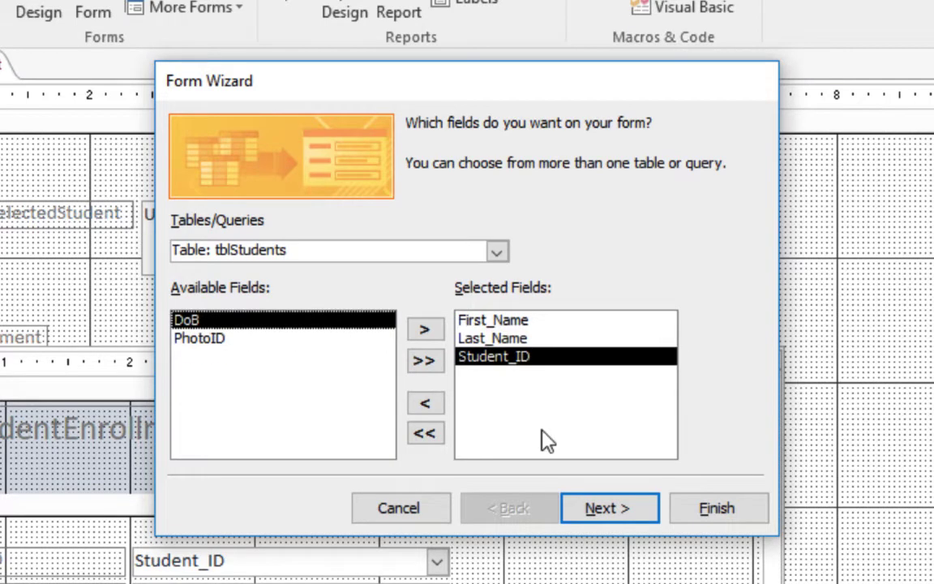
Choose a Tabular layout, title the form sfrmStudentInfo, and finish the wizard.
left_click(598, 507)
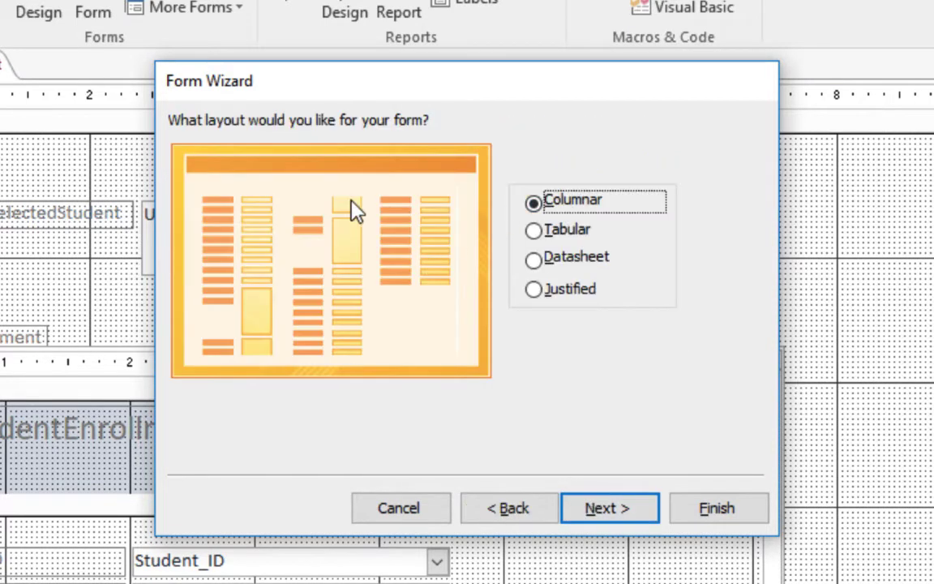
left_click(584, 238)
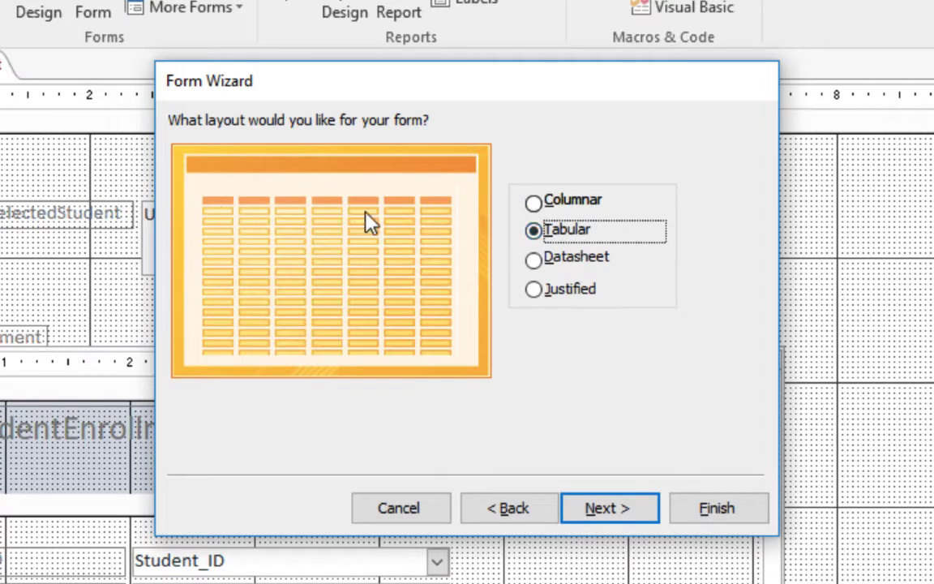
left_click(623, 511)
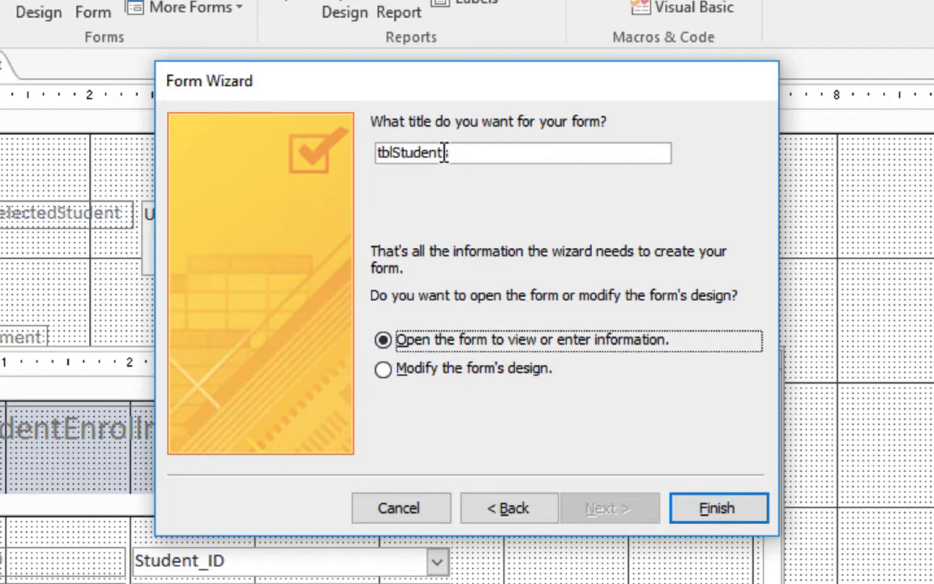
double_click(381, 151)
type("s")
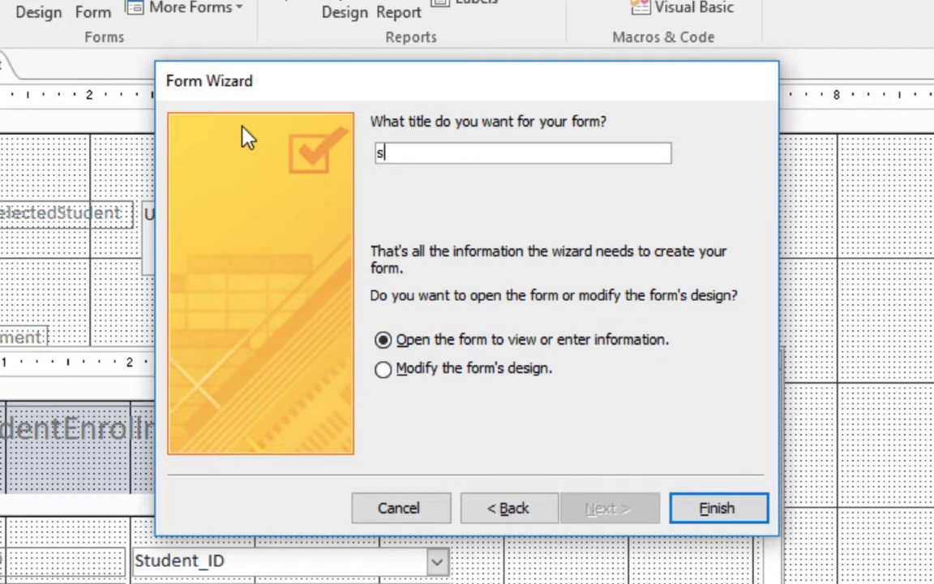
type("frmStuden")
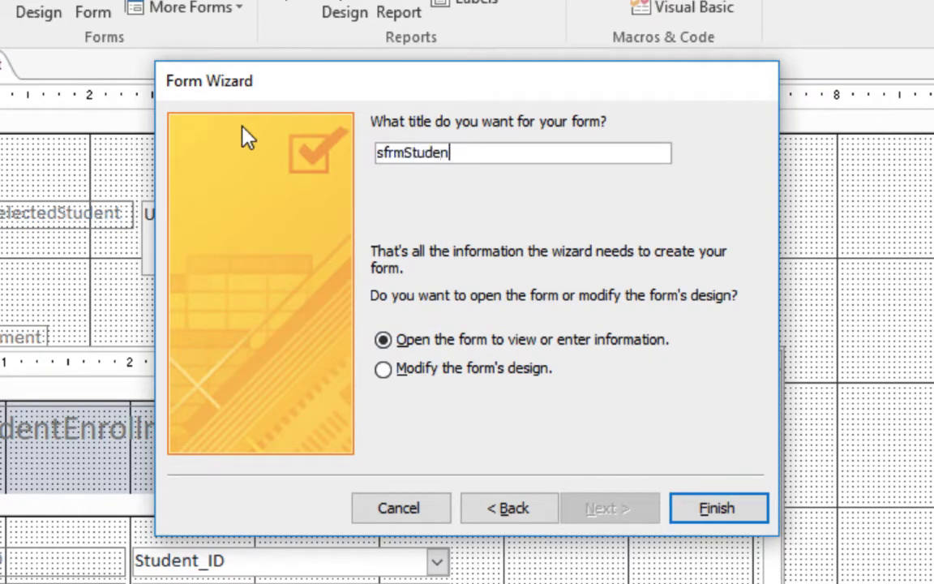
type("tInfo")
left_click(709, 508)
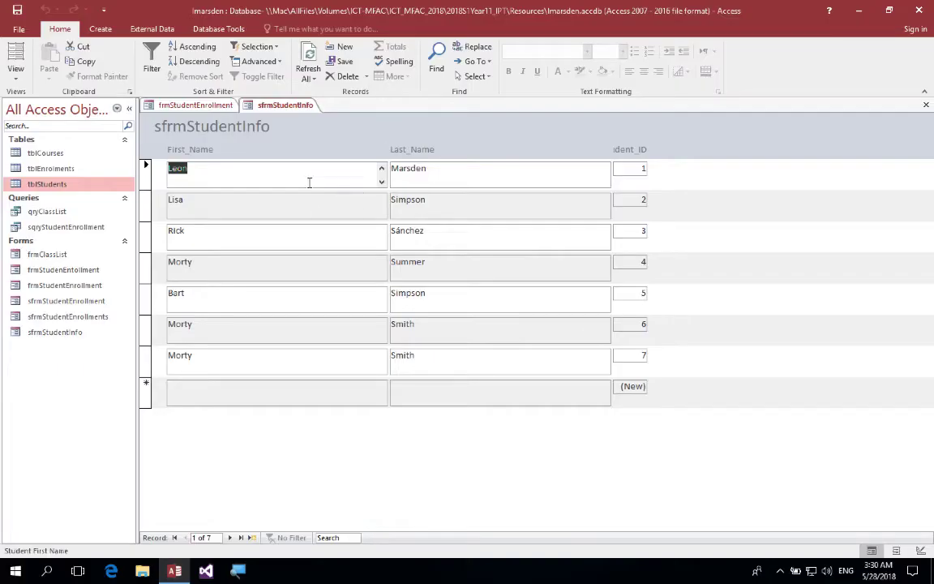
Switch sfrmStudentInfo to Design View and delete its header title.
left_click(16, 73)
left_click(32, 152)
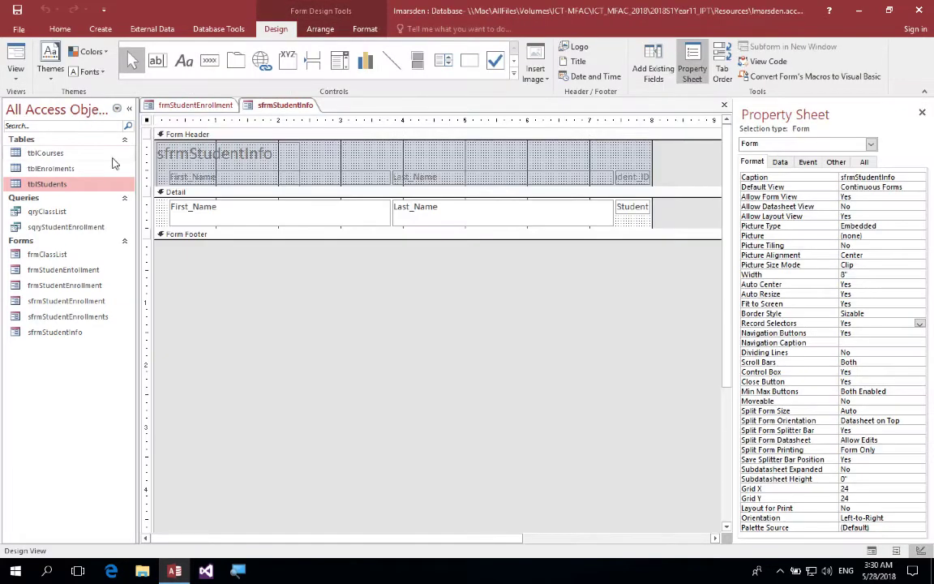
left_click(226, 154)
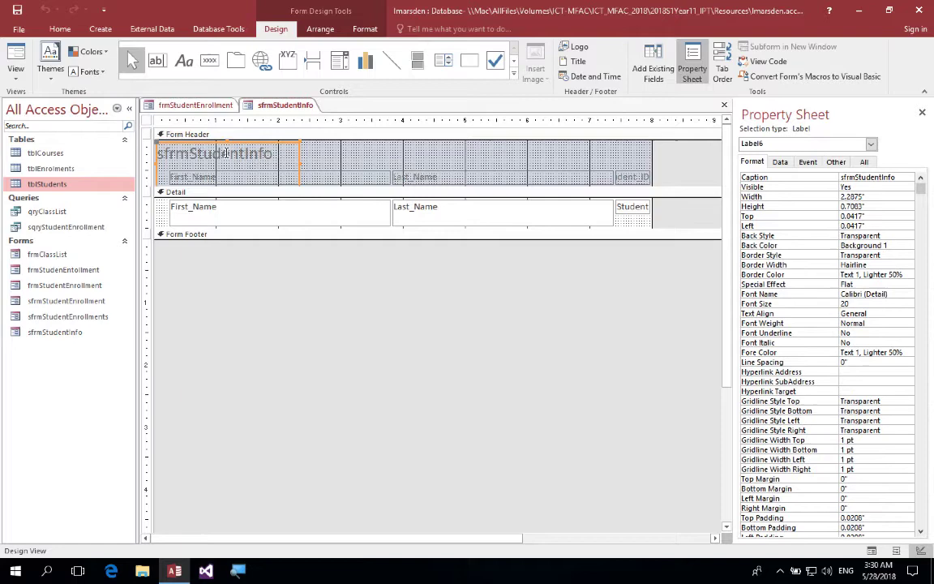
key("Delete")
Delete the three column headings, collapse the empty header, and remove the Student_ID box.
left_click(235, 176)
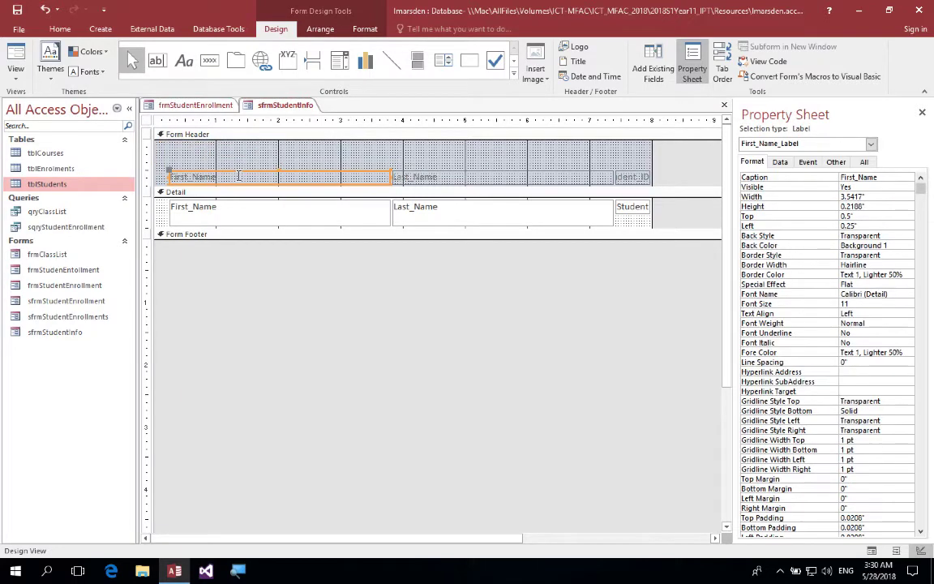
key("Delete")
left_click(409, 178)
key("Delete")
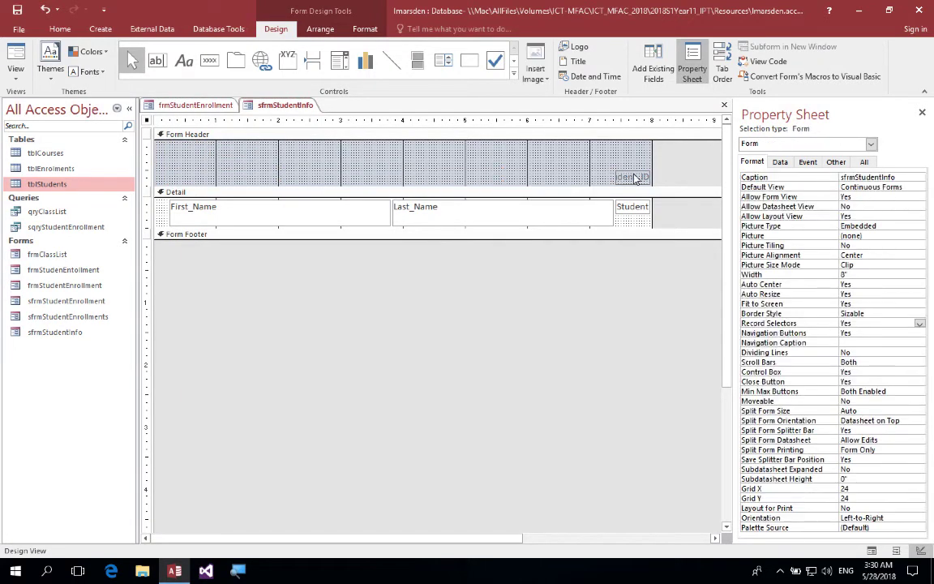
left_click(635, 179)
key("Delete")
left_click_drag(587, 185, 587, 133)
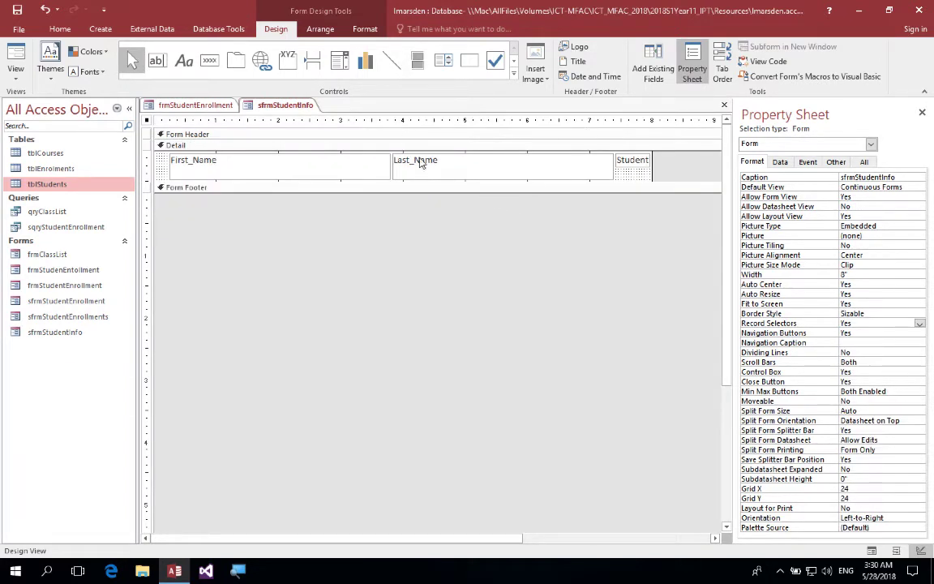
left_click(631, 159)
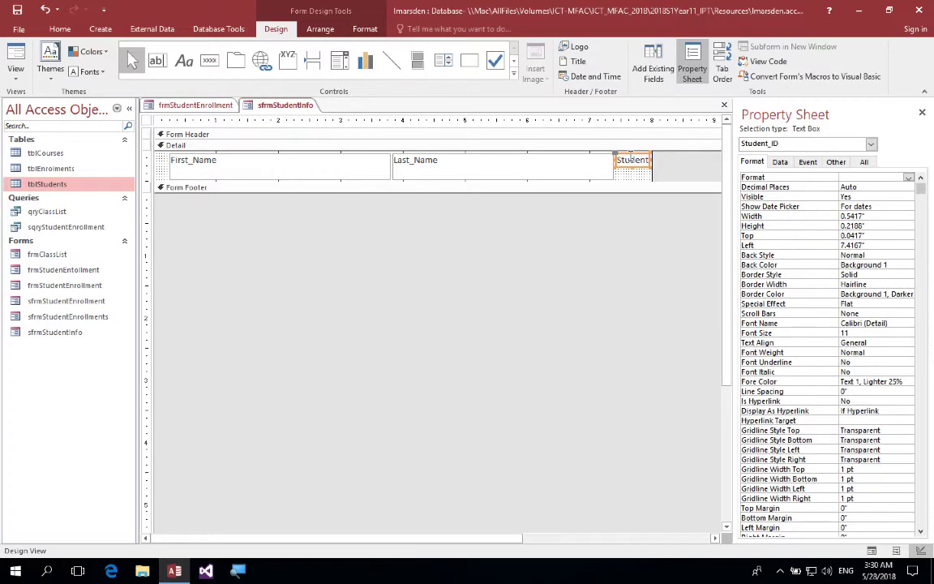
key("Delete")
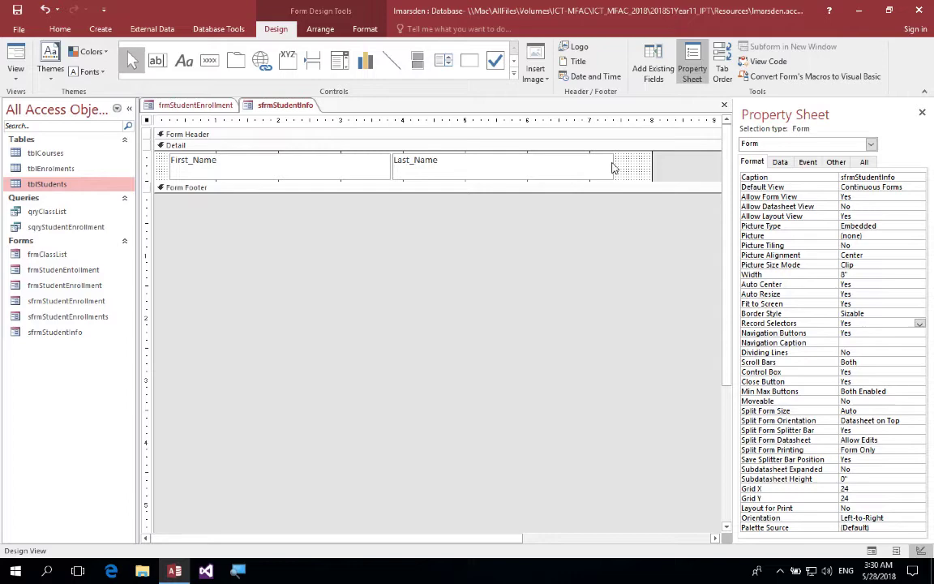
Close sfrmStudentInfo, embed it in frmStudentEnrollment as a subform, and open Form View.
left_click(725, 105)
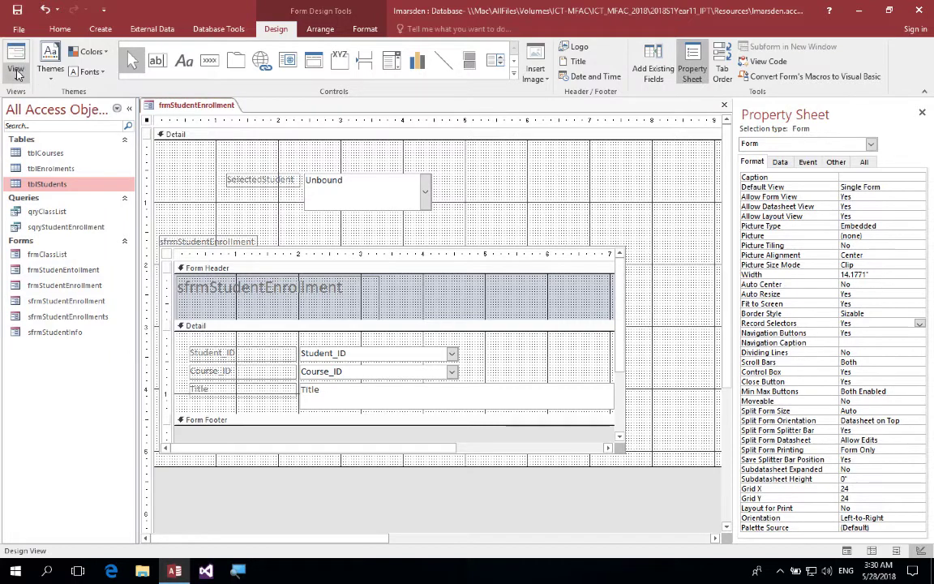
left_click_drag(57, 332, 479, 161)
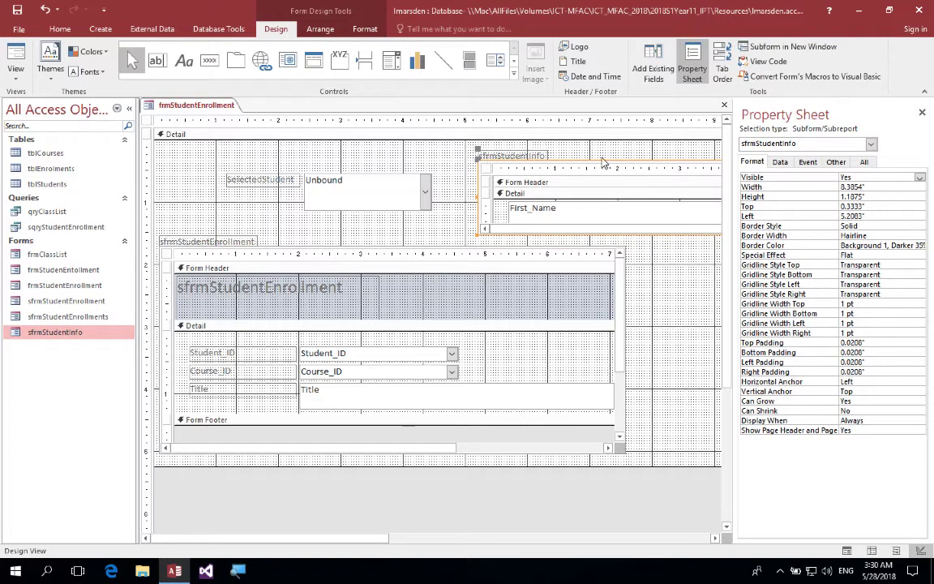
left_click(16, 72)
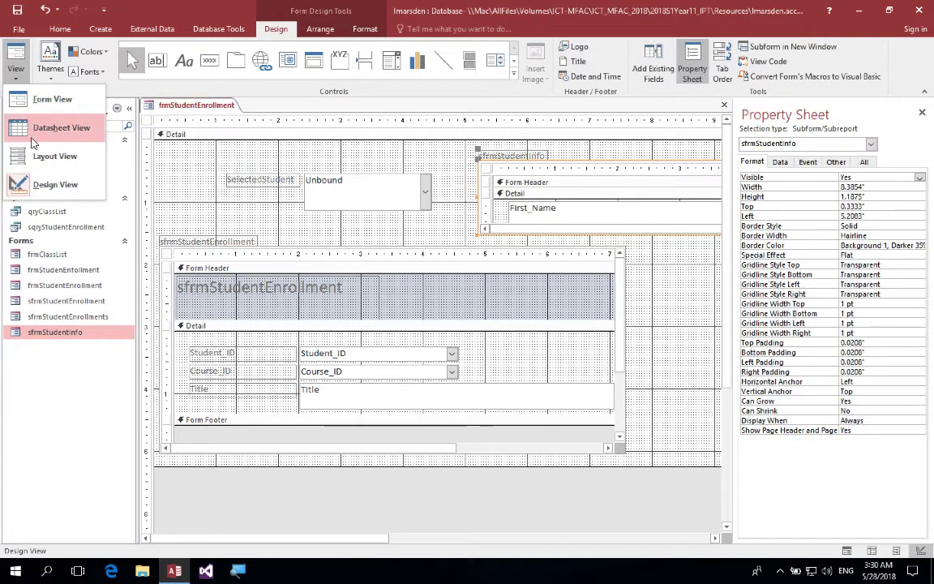
left_click(40, 99)
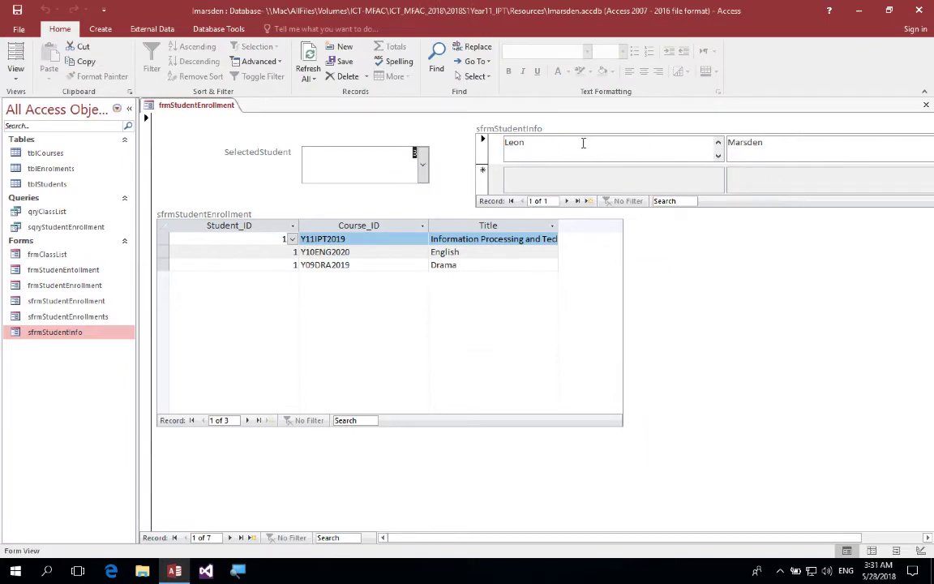
Pick a different student in SelectedStudent to test both subforms, then return to Design View.
left_click(421, 162)
left_click(421, 216)
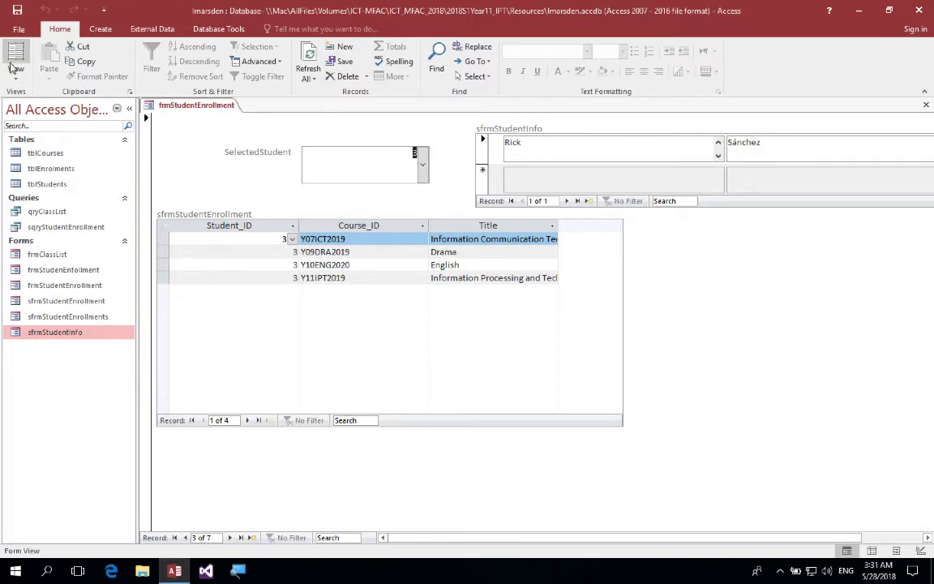
left_click(15, 68)
left_click(32, 186)
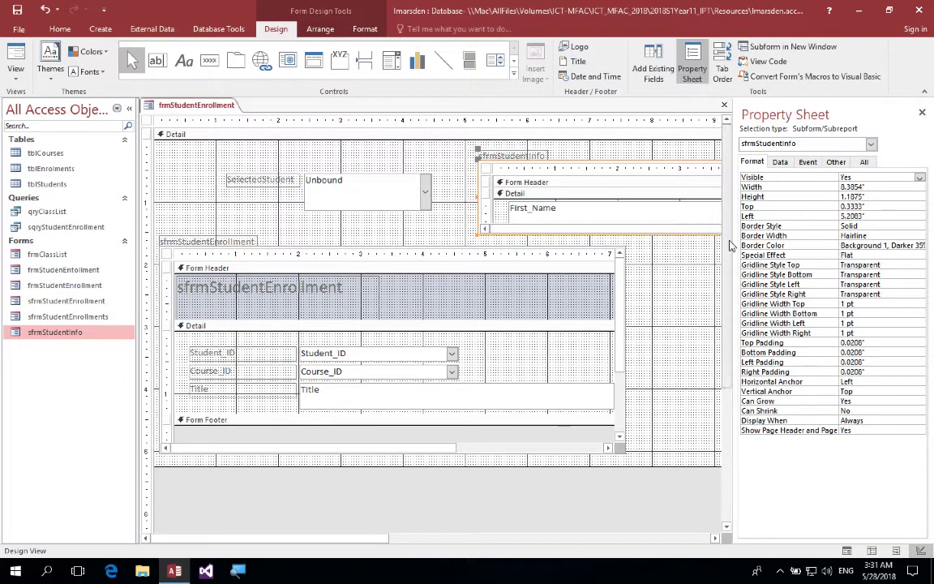
Hide the Property Sheet, shrink the sfrmStudentInfo subform to one row, and check it in Form View.
left_click(924, 114)
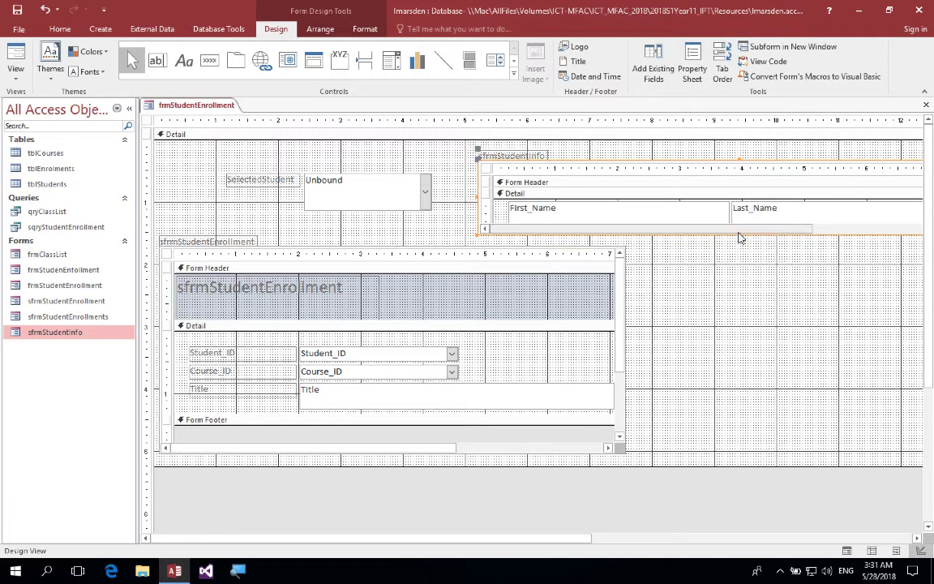
left_click(738, 235)
left_click_drag(737, 235, 741, 195)
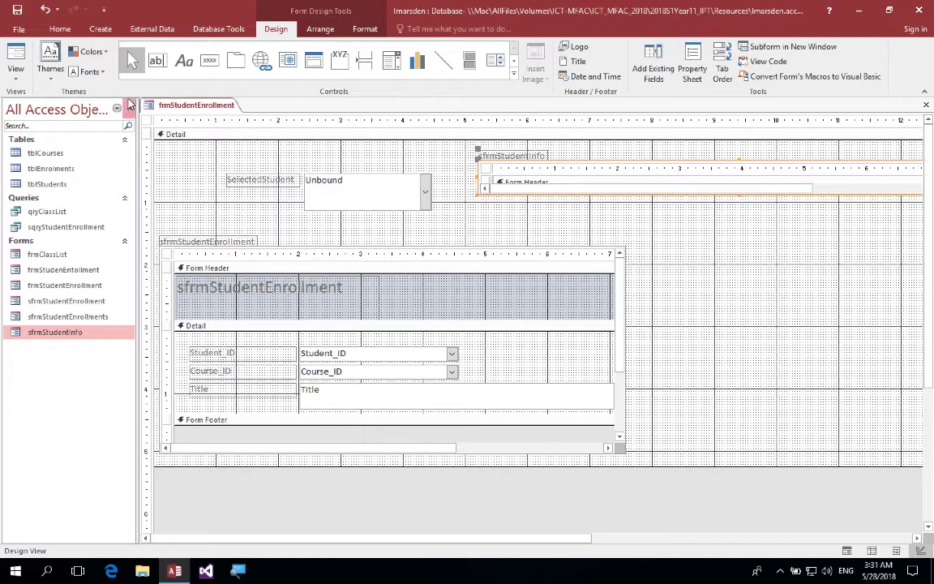
left_click(17, 52)
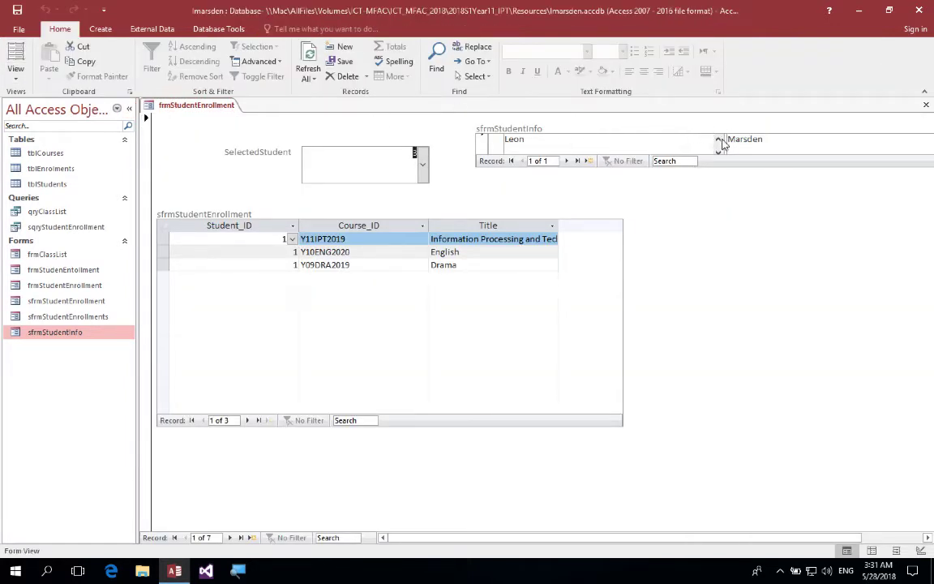
left_click(17, 73)
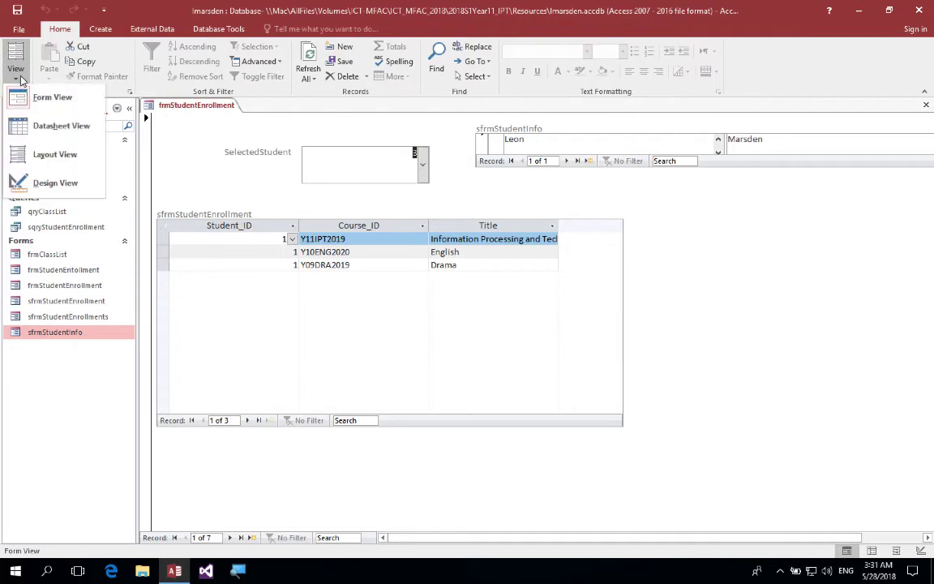
Return to Design View and show the properties of the sfrmStudentInfo form.
left_click(45, 180)
left_click(499, 166)
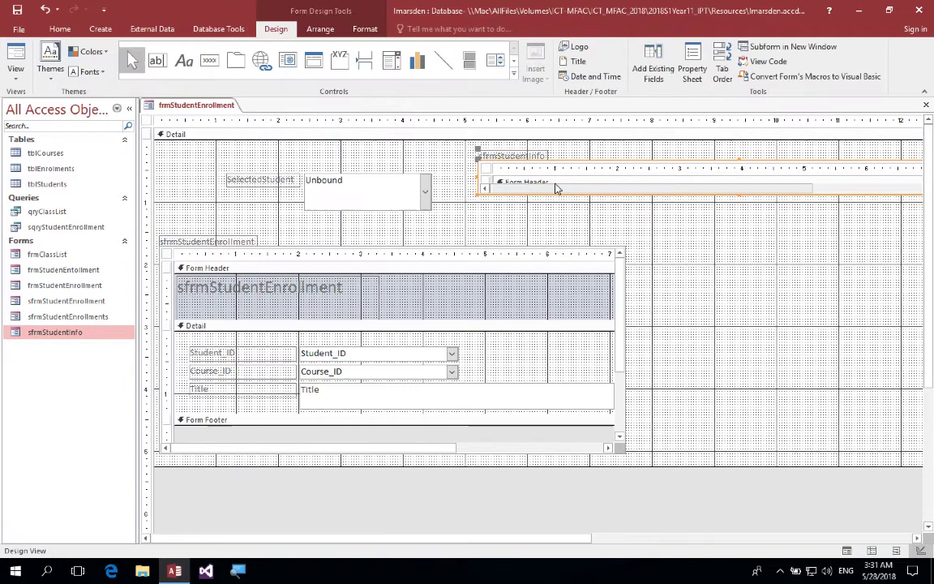
left_click(558, 183)
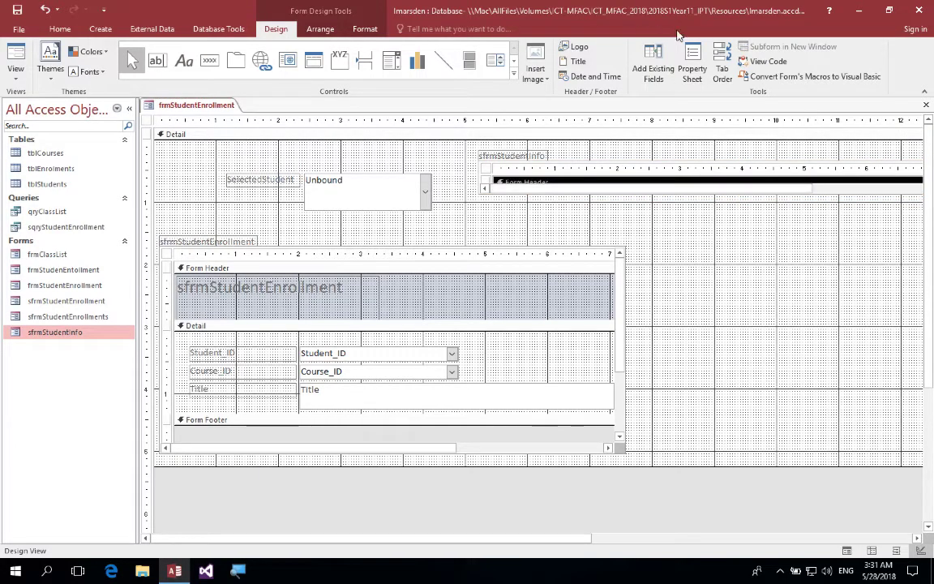
left_click(693, 57)
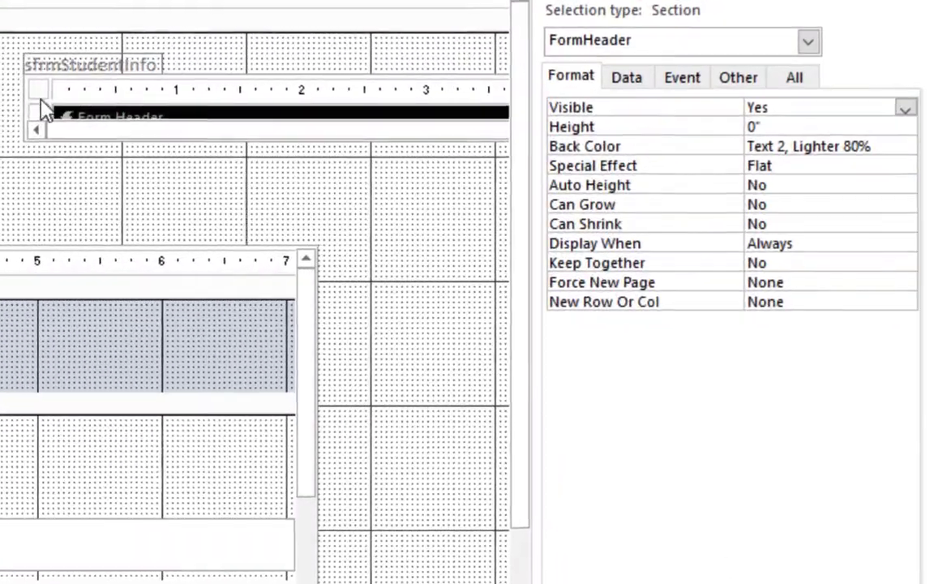
left_click(36, 89)
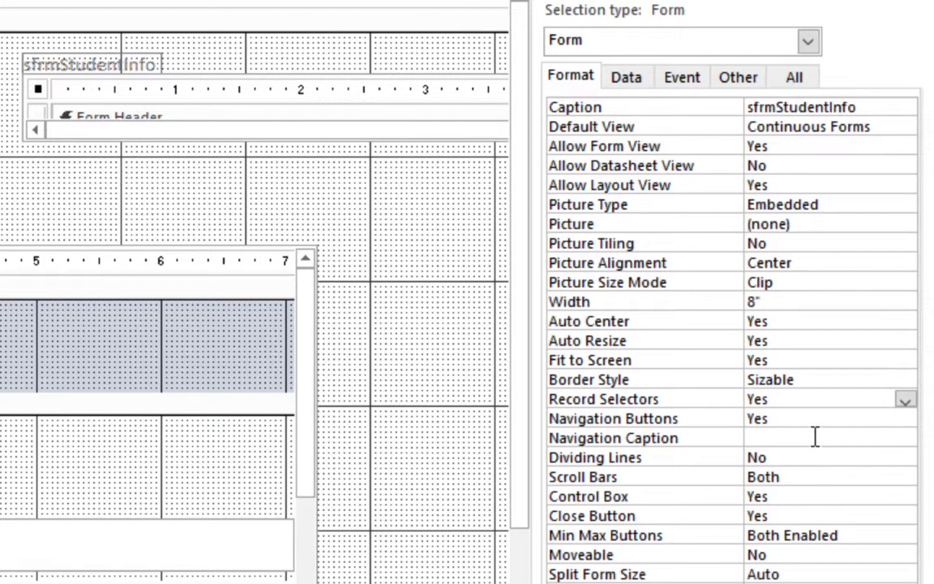
Turn off Record Selectors and Navigation Buttons, and set Scroll Bars to Neither.
left_click(904, 401)
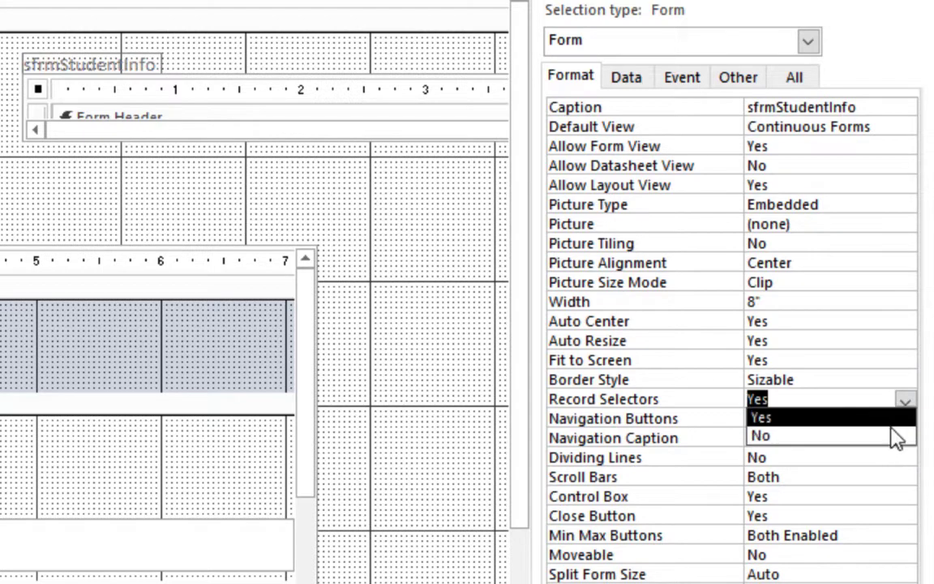
left_click(892, 439)
left_click(905, 418)
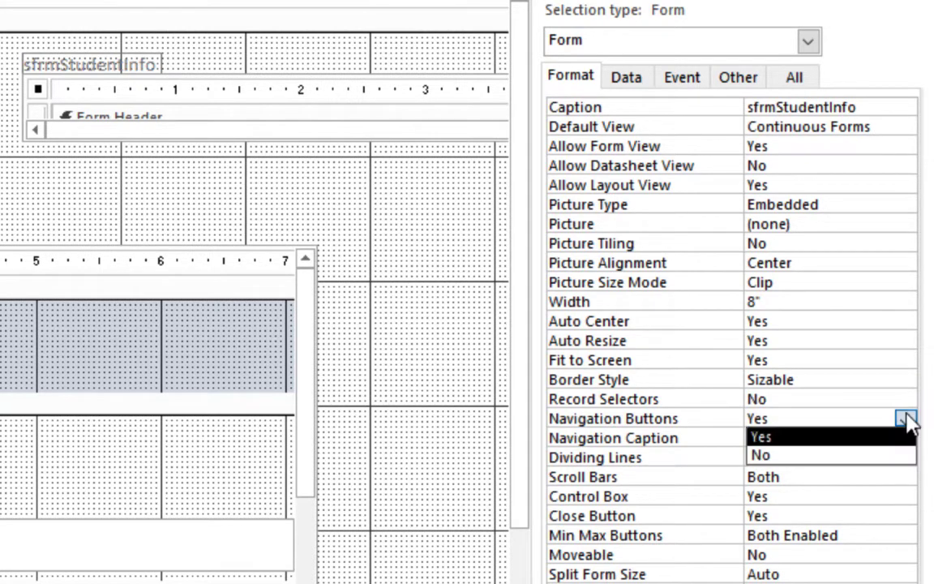
left_click(902, 454)
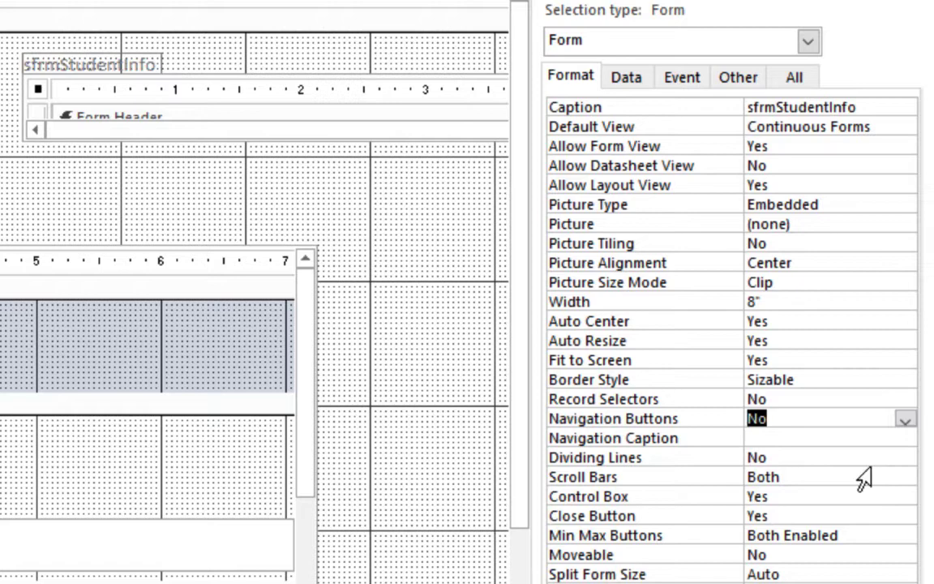
left_click(894, 456)
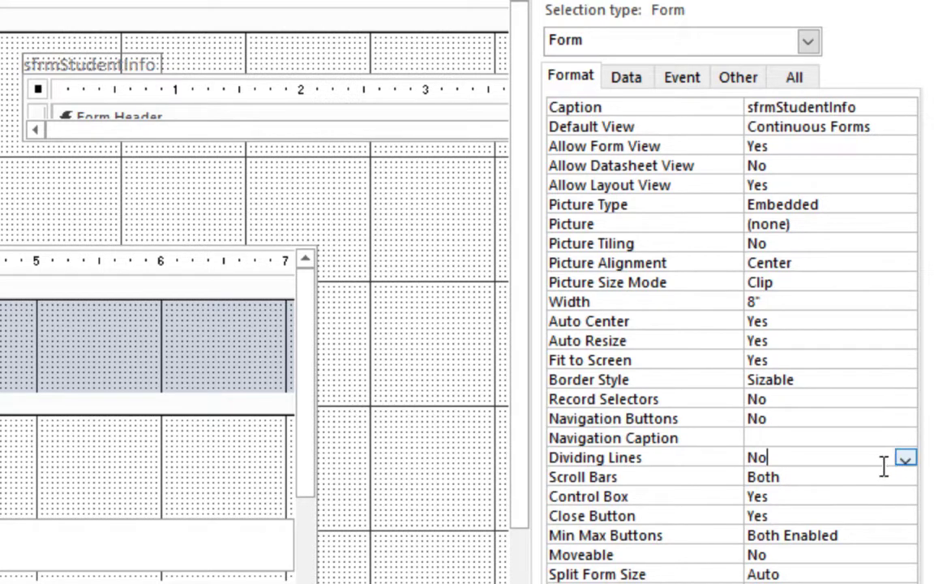
left_click(895, 477)
left_click(905, 478)
left_click(902, 496)
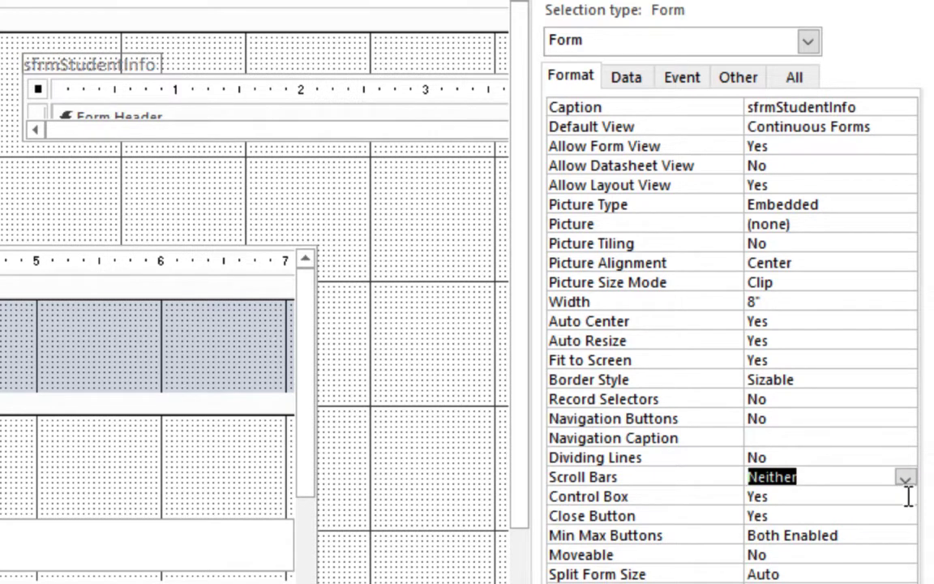
Set Control Box and Close Button to No, then preview the form in Form View.
left_click(905, 496)
key("Escape")
type("n")
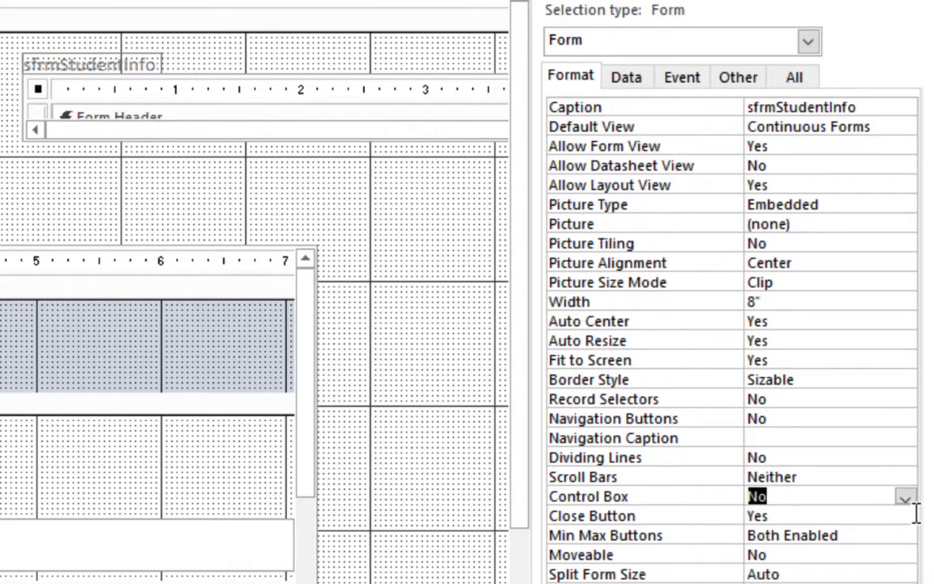
left_click(905, 516)
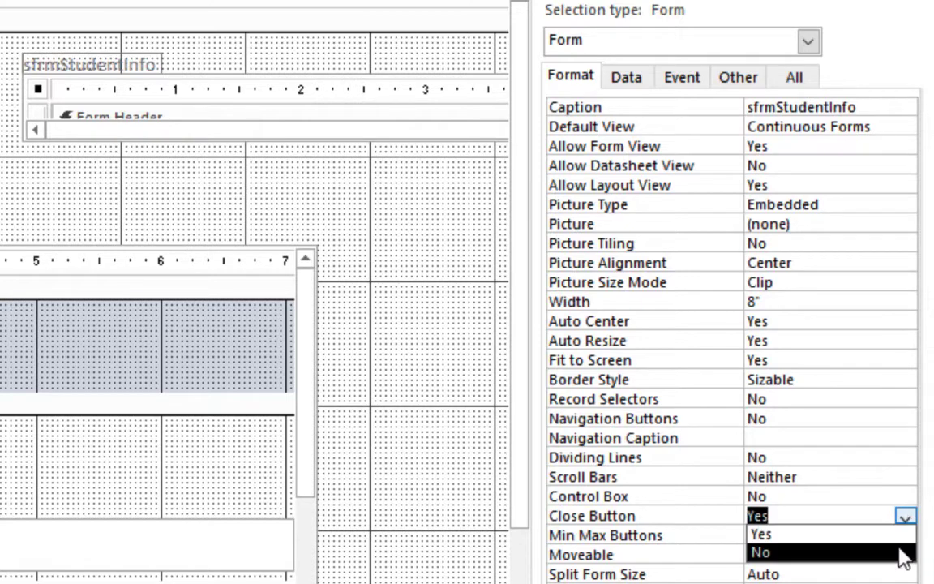
left_click(903, 552)
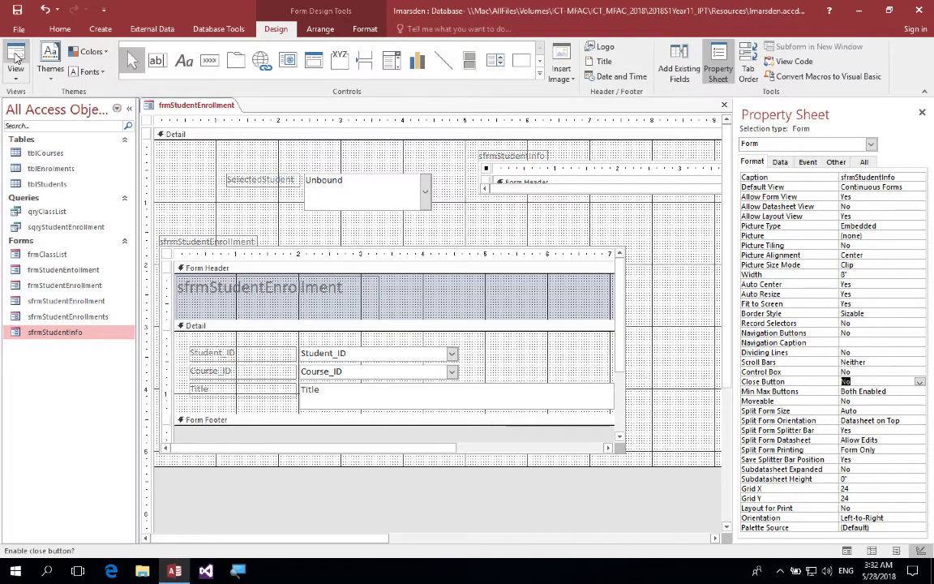
left_click(16, 55)
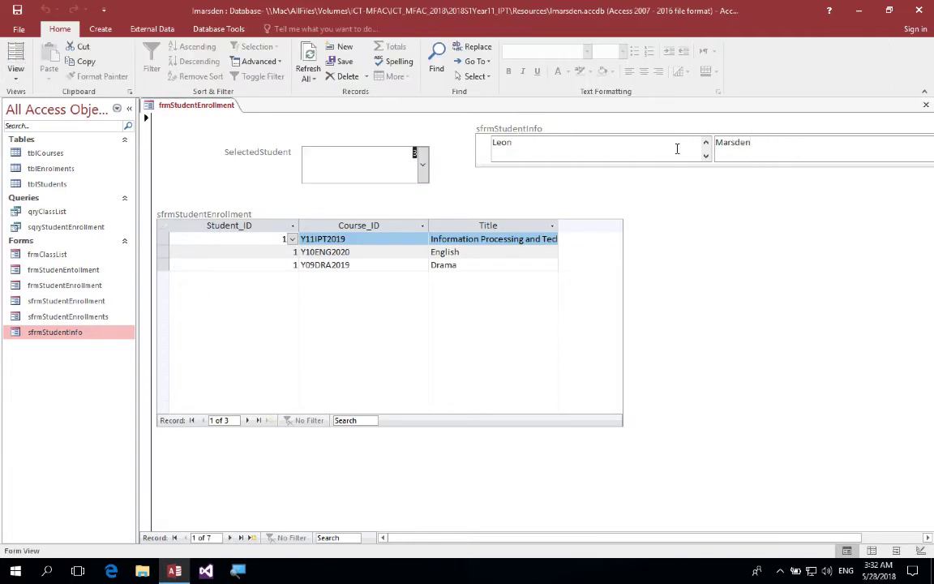
Return to Design View and delete the sfrmStudentInfo caption label.
left_click(15, 69)
left_click(36, 184)
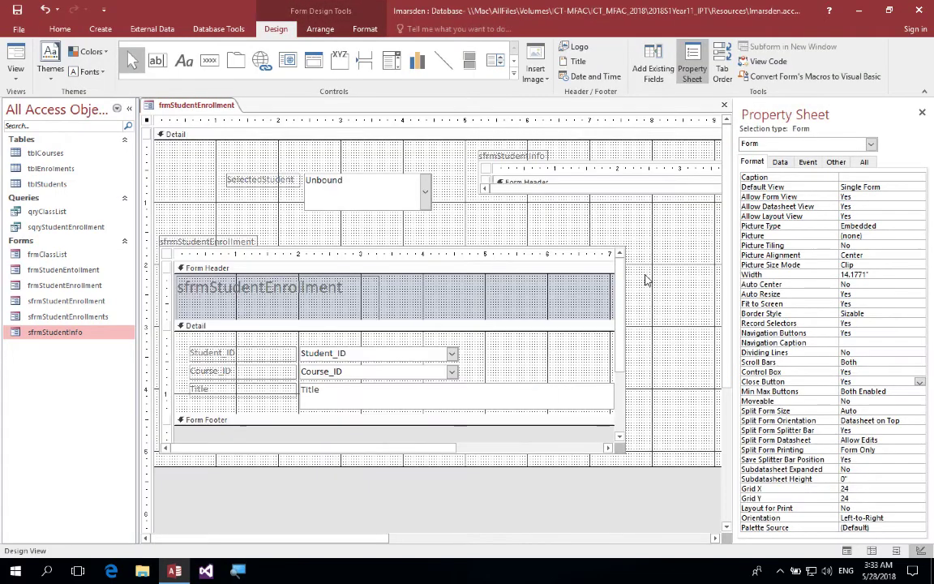
left_click(526, 157)
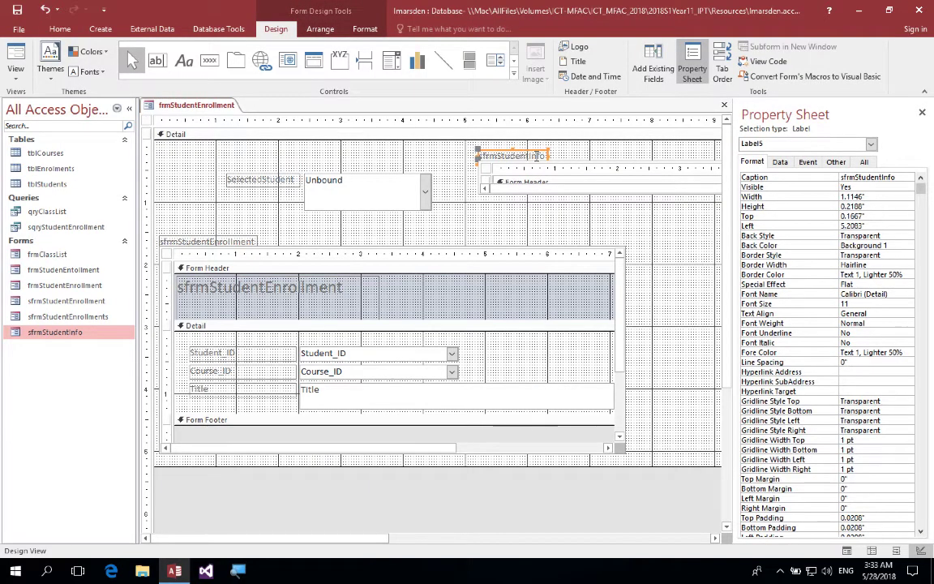
left_click(520, 163)
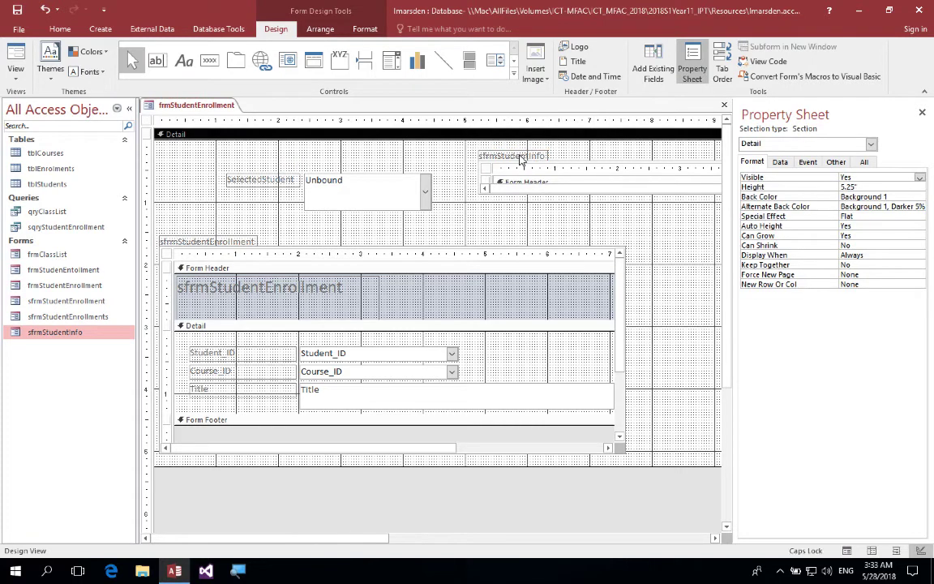
left_click(520, 155)
key("Caps_Lock")
key("Delete")
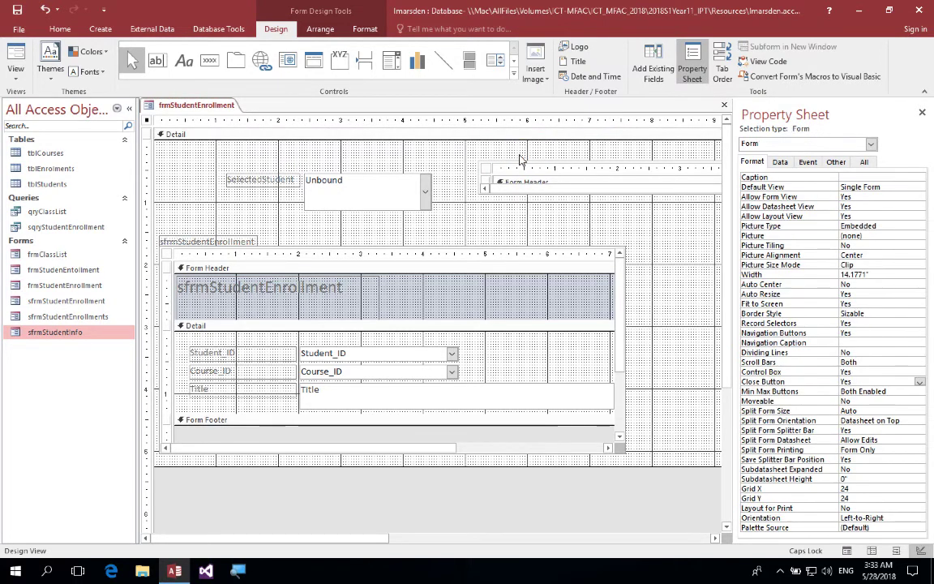
Move the name subform beside SelectedStudent and enlarge it to reveal its fields.
left_click(557, 163)
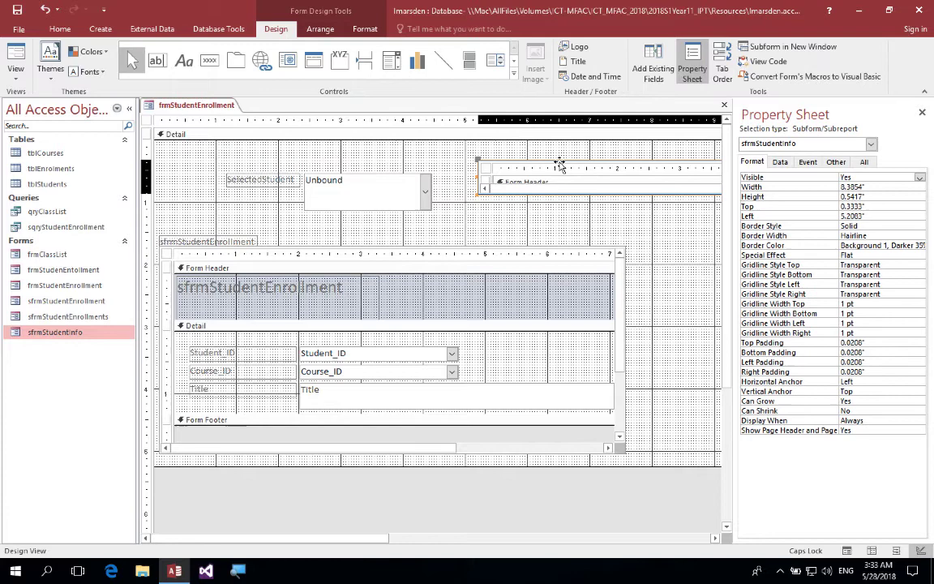
left_click_drag(558, 163, 517, 181)
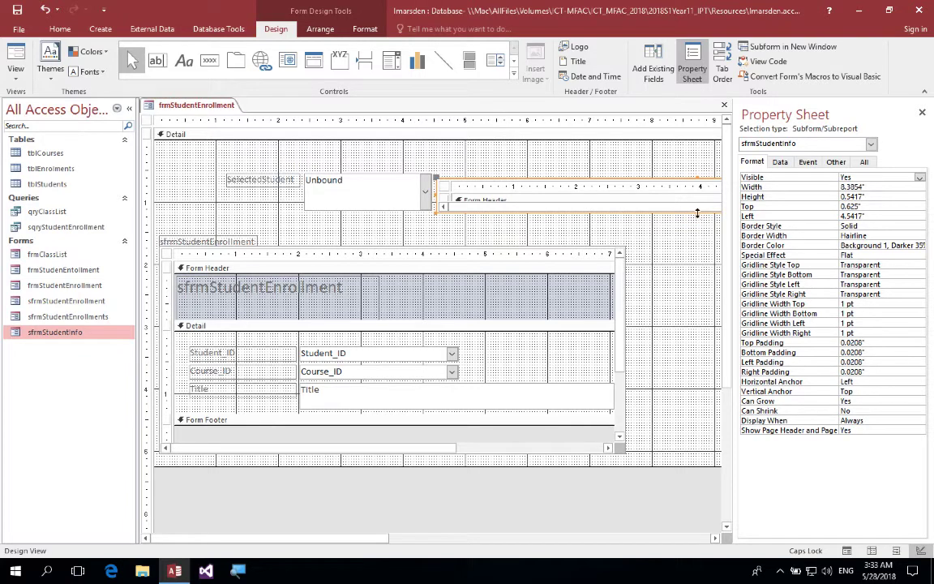
left_click_drag(697, 213, 697, 232)
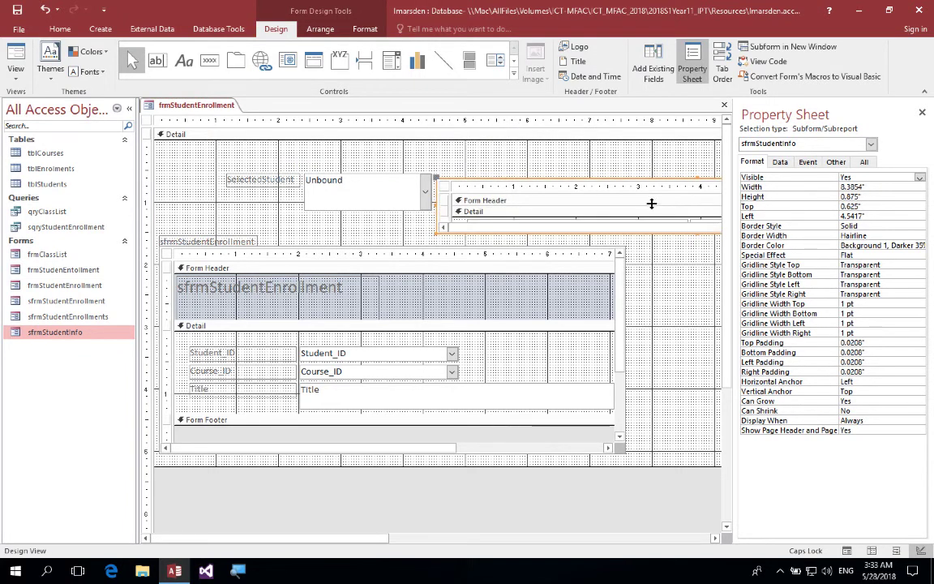
left_click_drag(696, 240, 626, 233)
Narrow First_Name, place Last_Name beside it, set First_Name's Scroll Bars to None, and view the form.
left_click(698, 230)
left_click(443, 187)
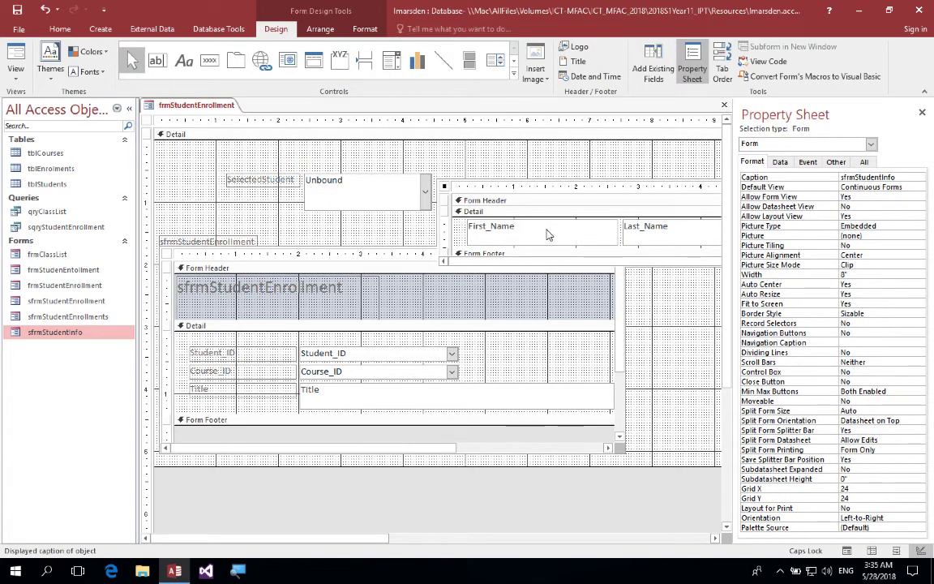
left_click(547, 232)
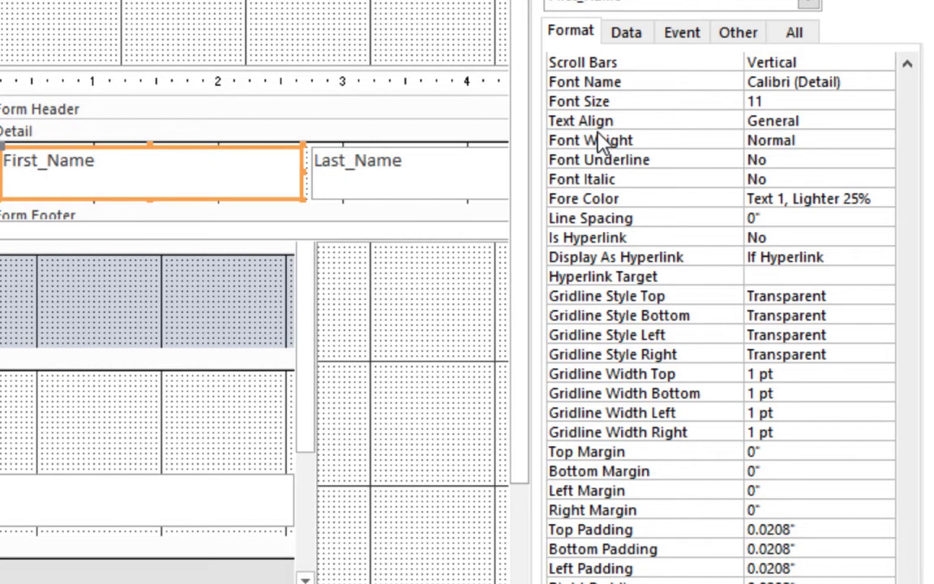
left_click(793, 63)
left_click(883, 64)
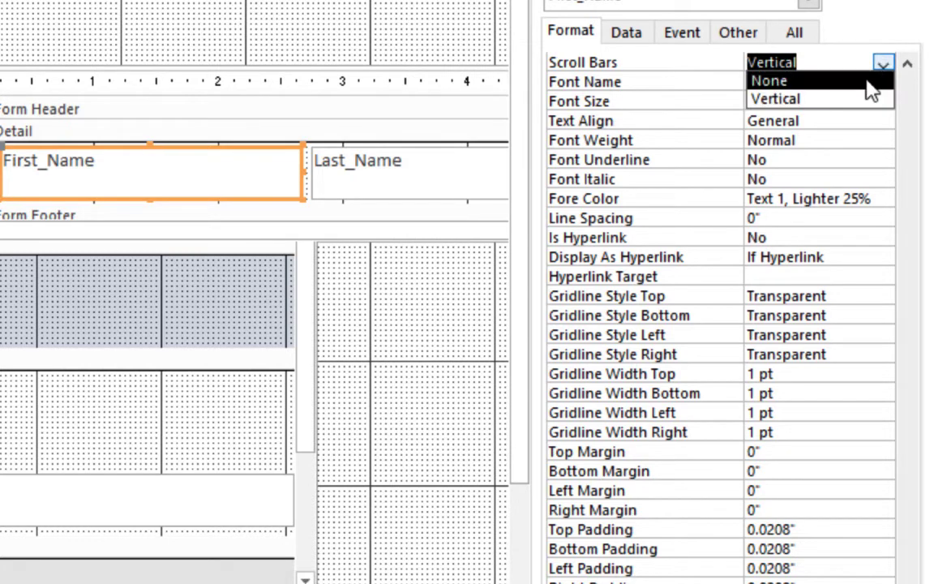
left_click(868, 82)
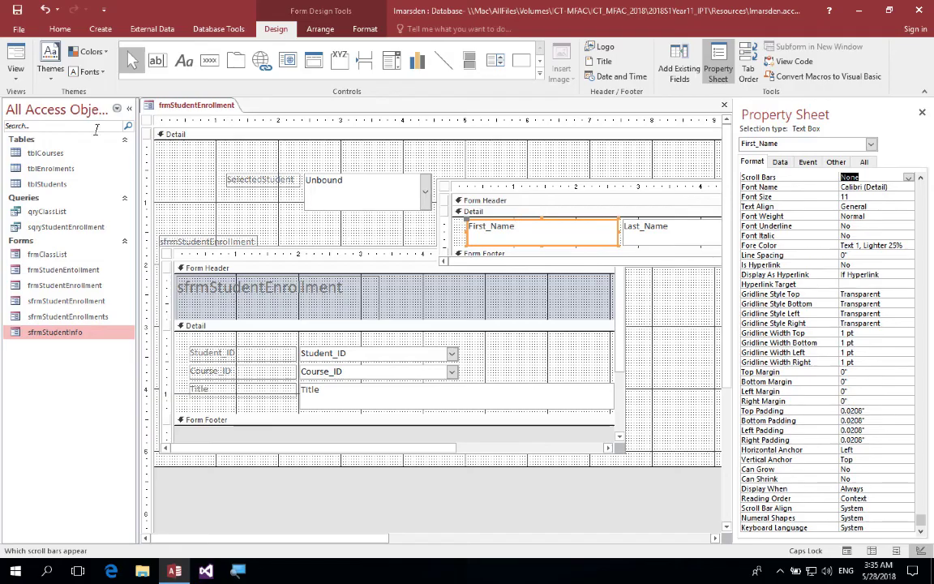
left_click(15, 60)
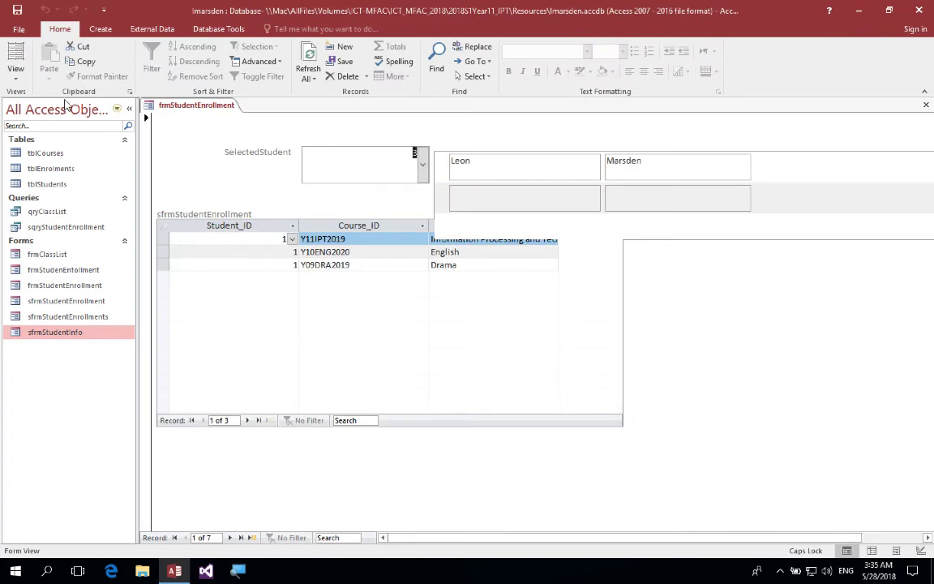
Return to Design View and shorten the sfrmStudentInfo subform to a 0.625" height.
left_click(14, 61)
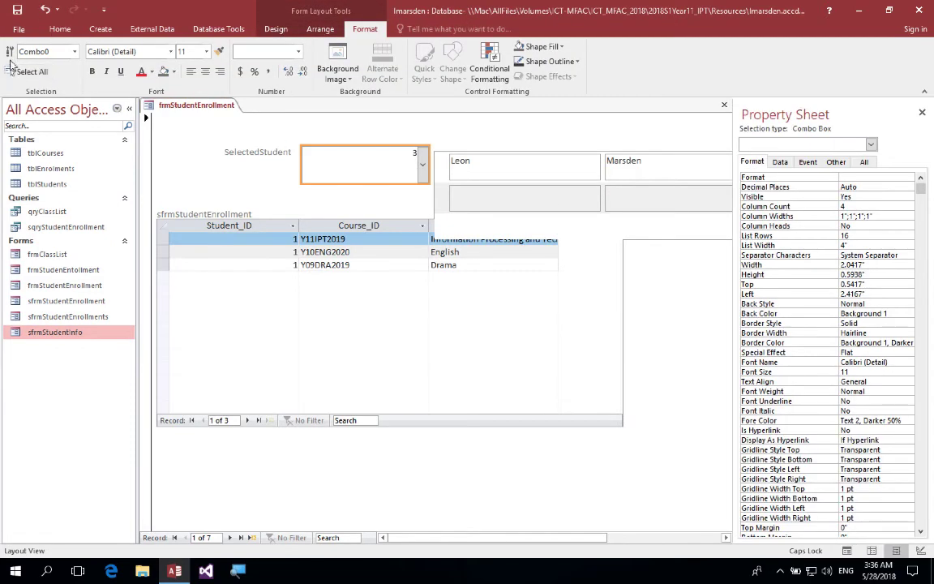
left_click(16, 69)
left_click(24, 183)
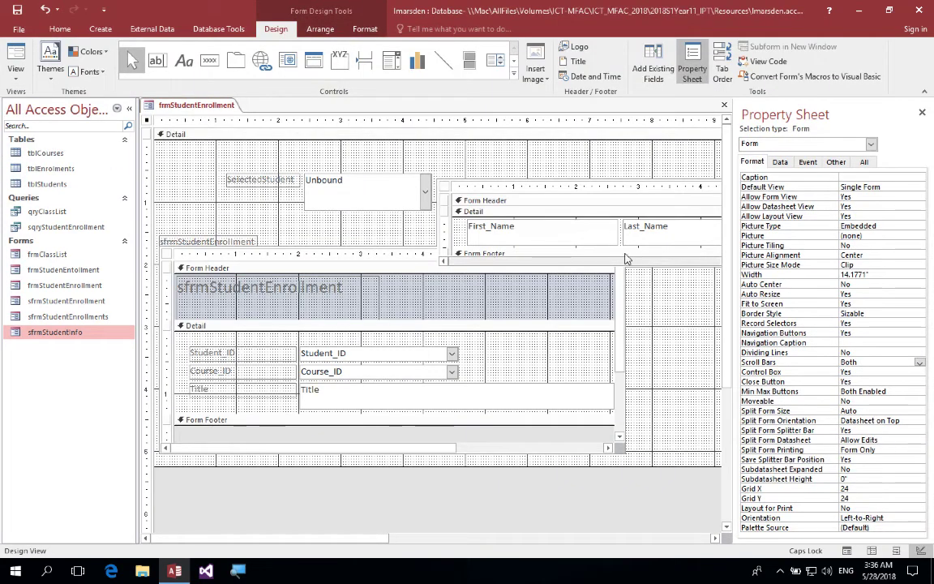
left_click(439, 180)
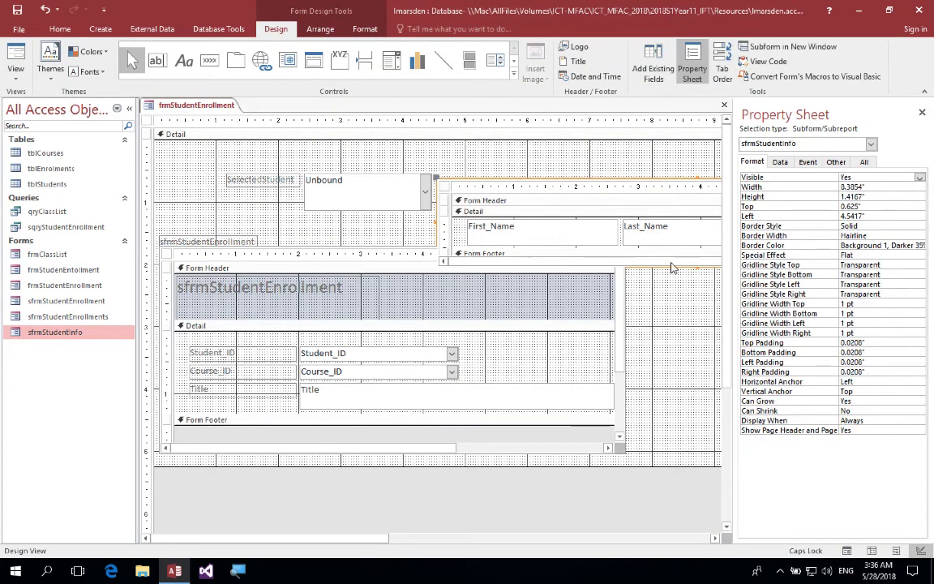
left_click_drag(671, 268, 688, 194)
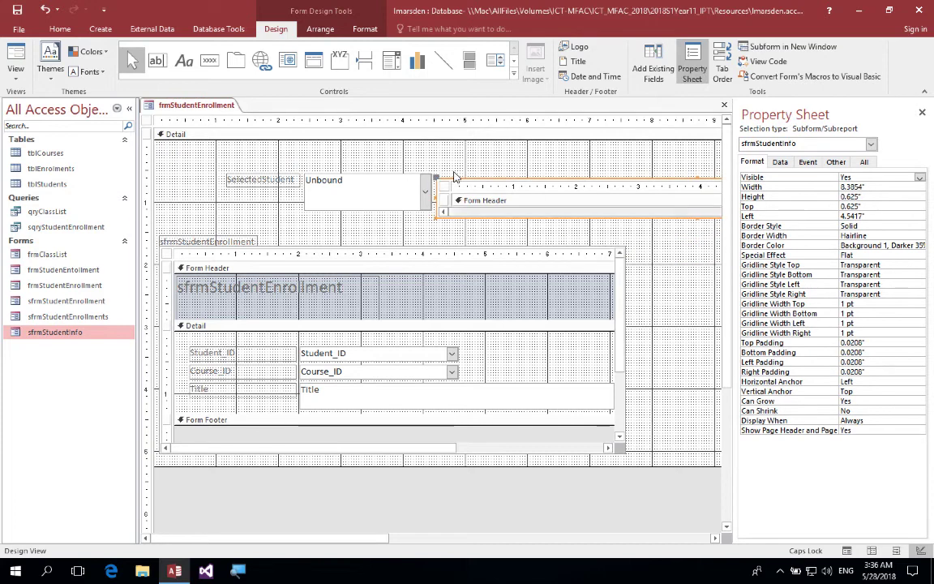
In Form View, choose student 7 to show their name and enrollments Y09DRA2019 Drama and Y07ICT2019.
left_click(15, 50)
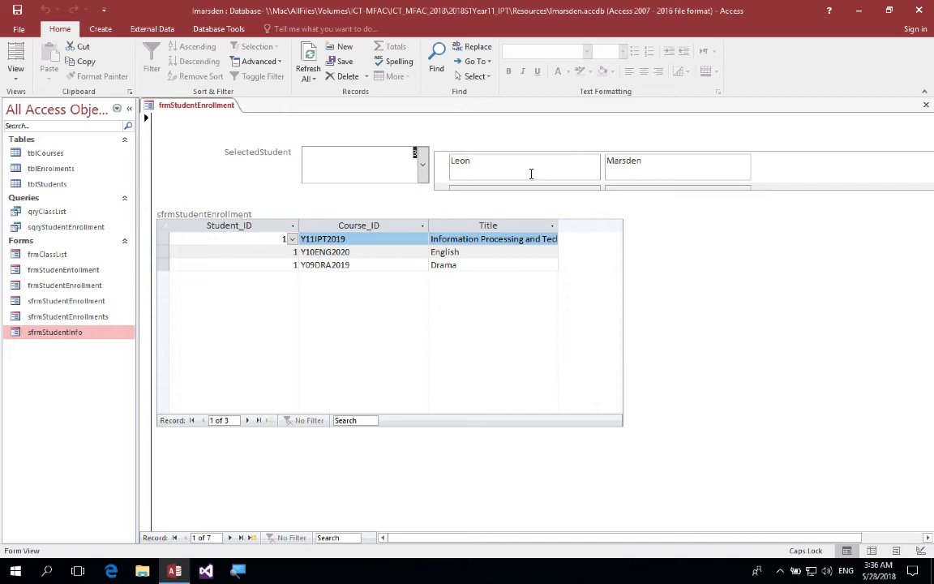
left_click(422, 165)
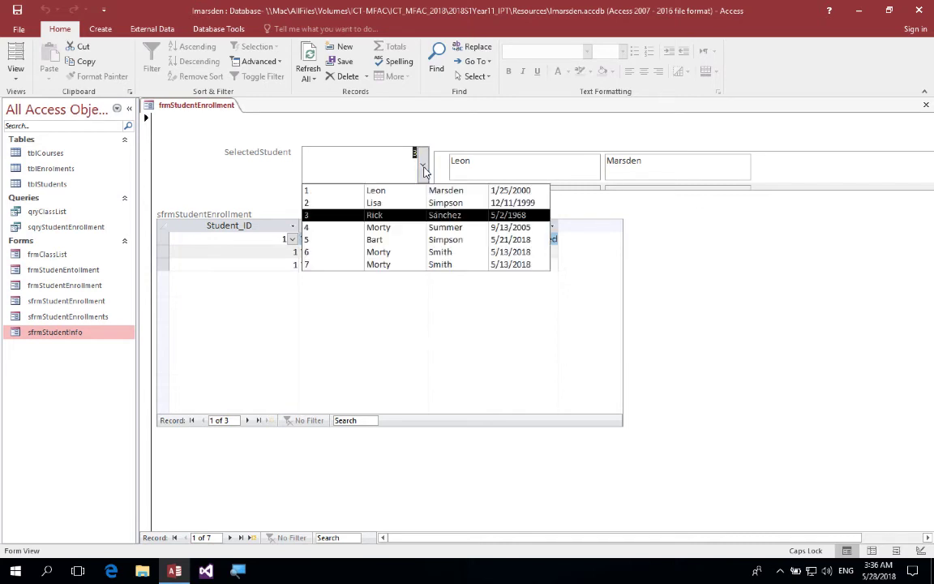
left_click(421, 264)
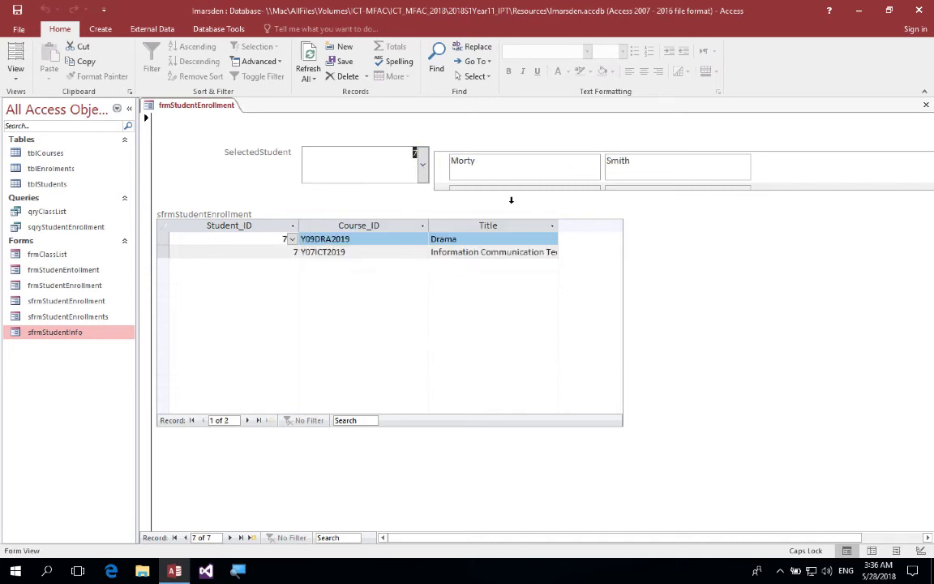